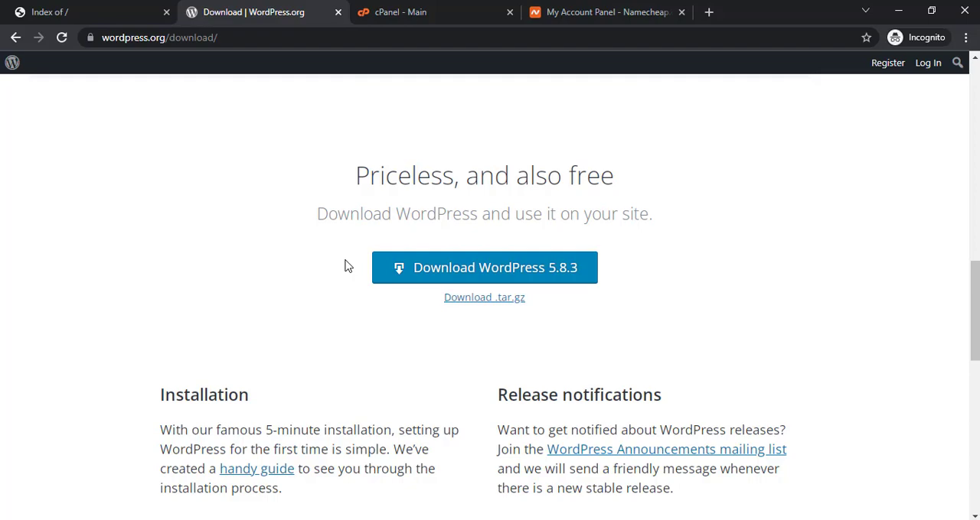
Switch to cPanel and open its File Manager
left_click(386, 21)
scroll(278, 219, "down", 5)
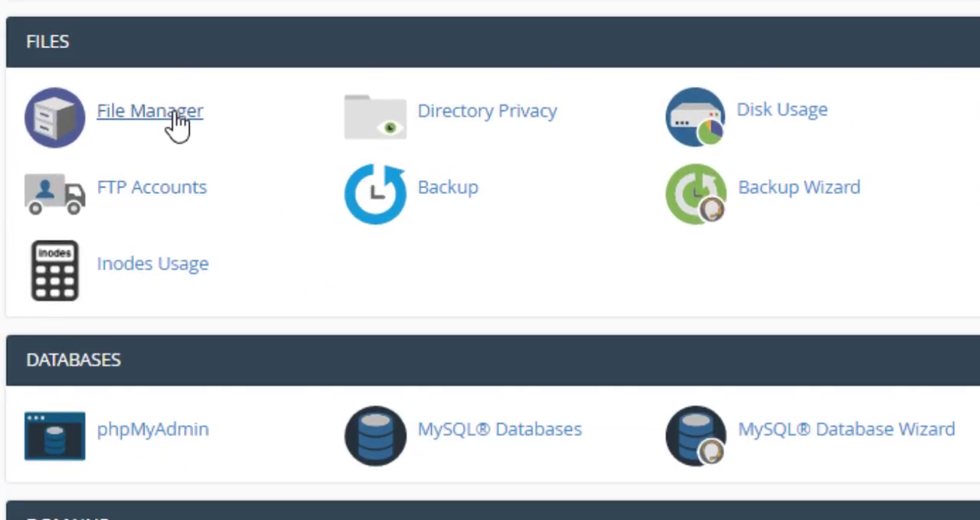
left_click(173, 115)
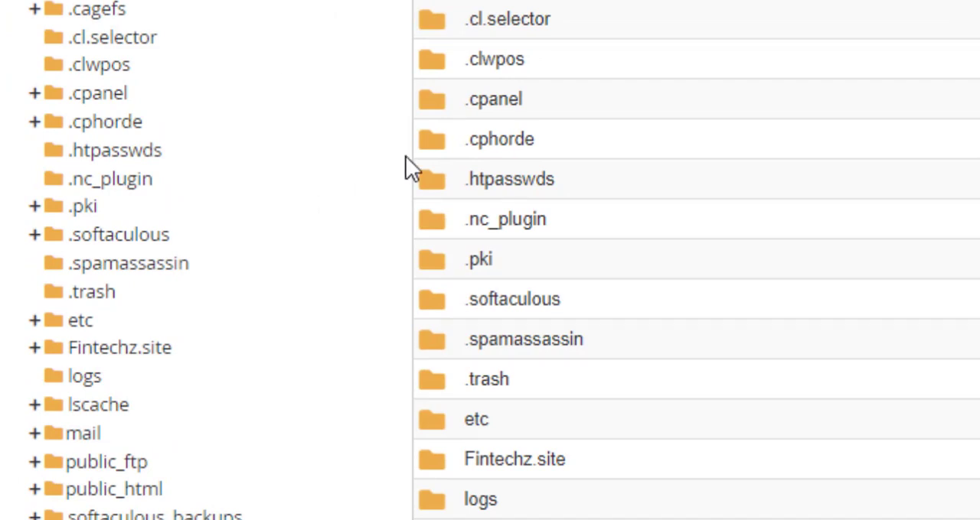
Examine the files and folders inside the public_html directory
left_click(113, 494)
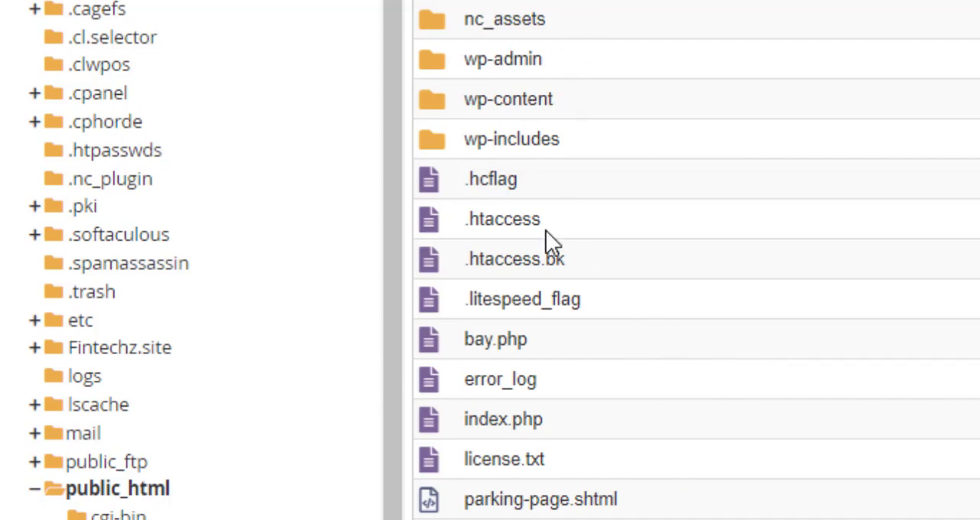
scroll(736, 253, "down", 5)
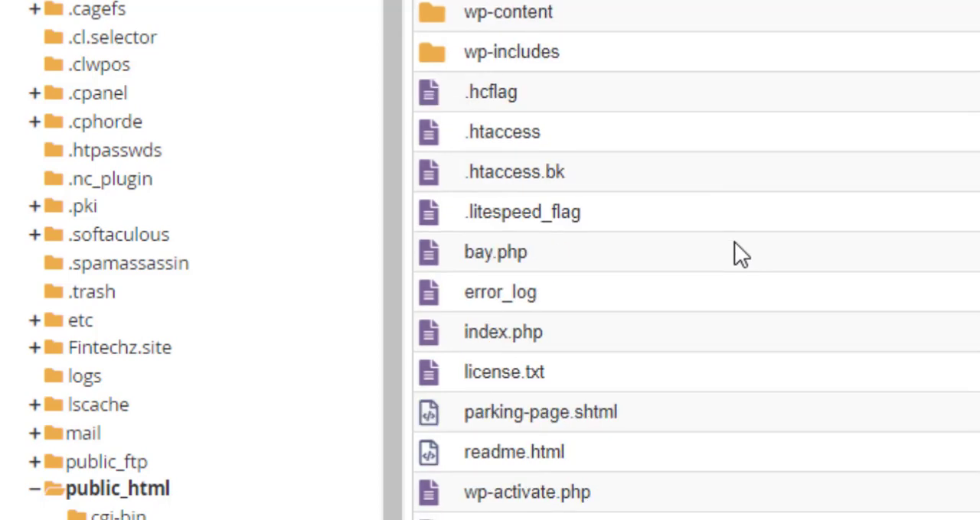
scroll(727, 269, "up", 5)
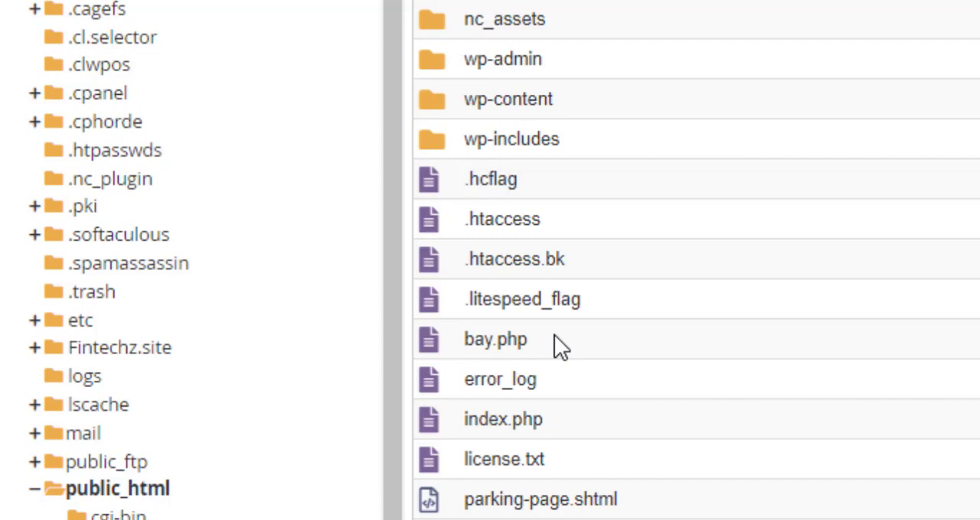
Upload wordpress-5.8.3.zip into the Fintechz.site folder, return to that folder and refresh its file list
left_click(111, 349)
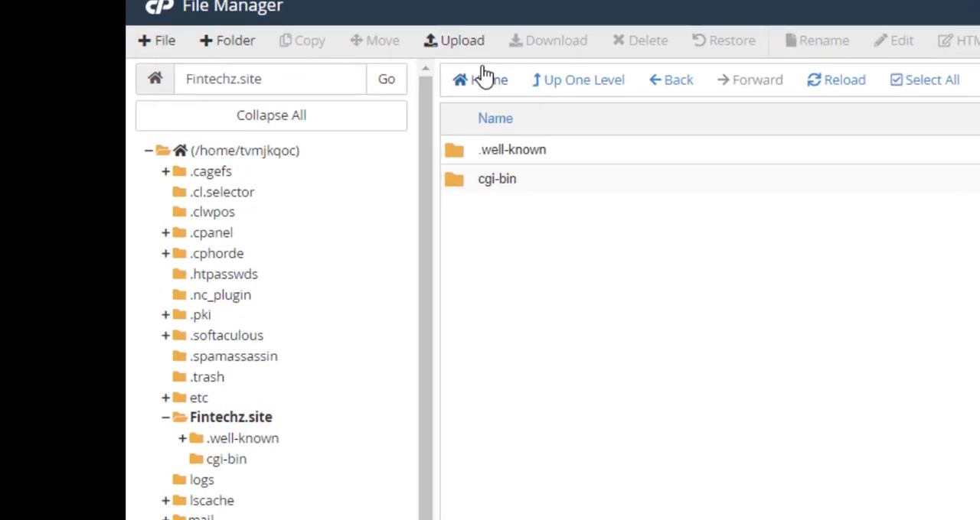
left_click(454, 40)
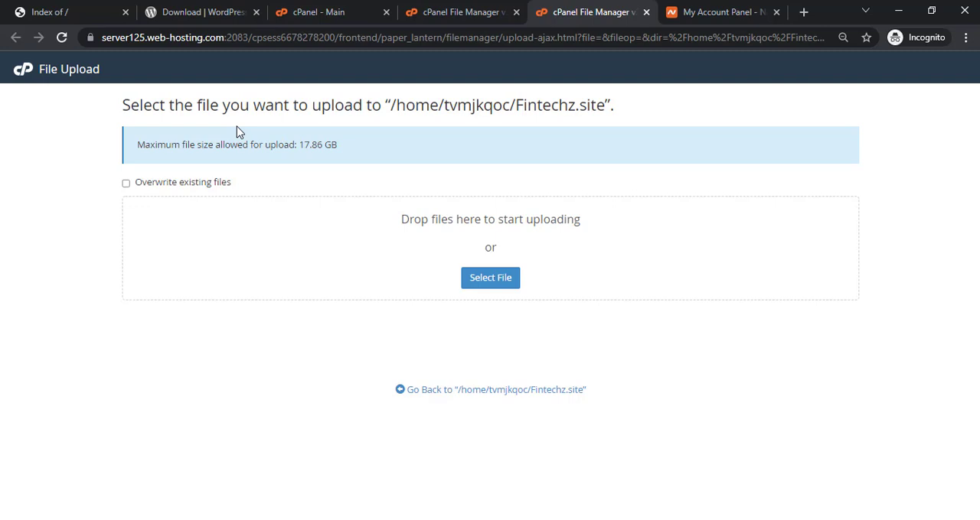
left_click(483, 281)
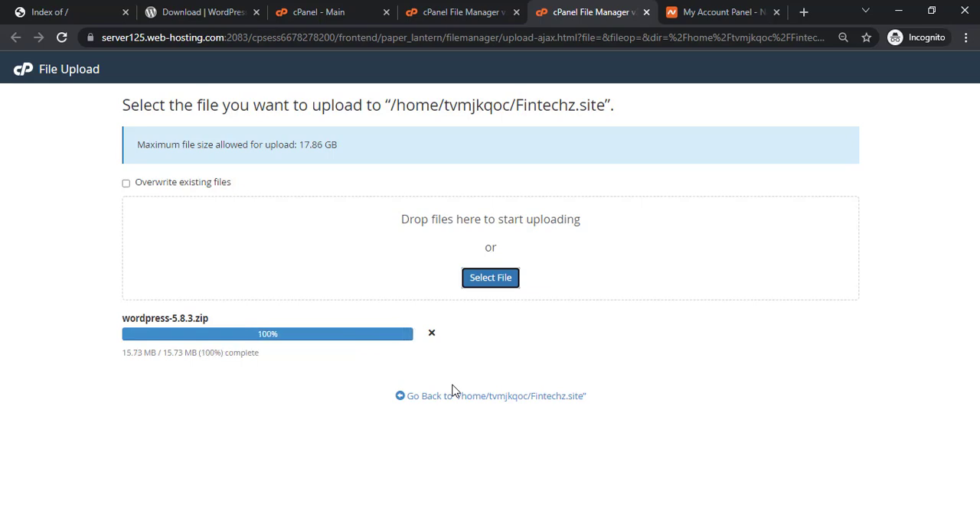
left_click(437, 398)
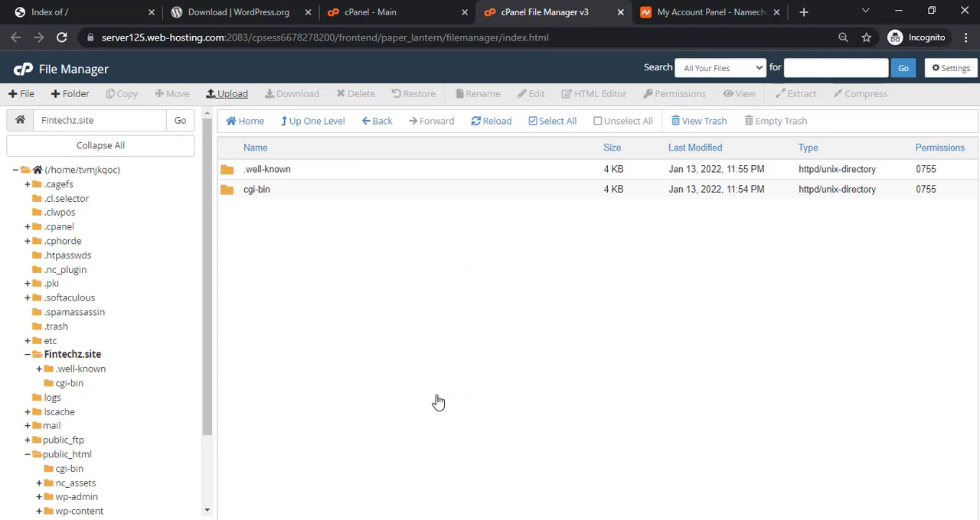
left_click(496, 123)
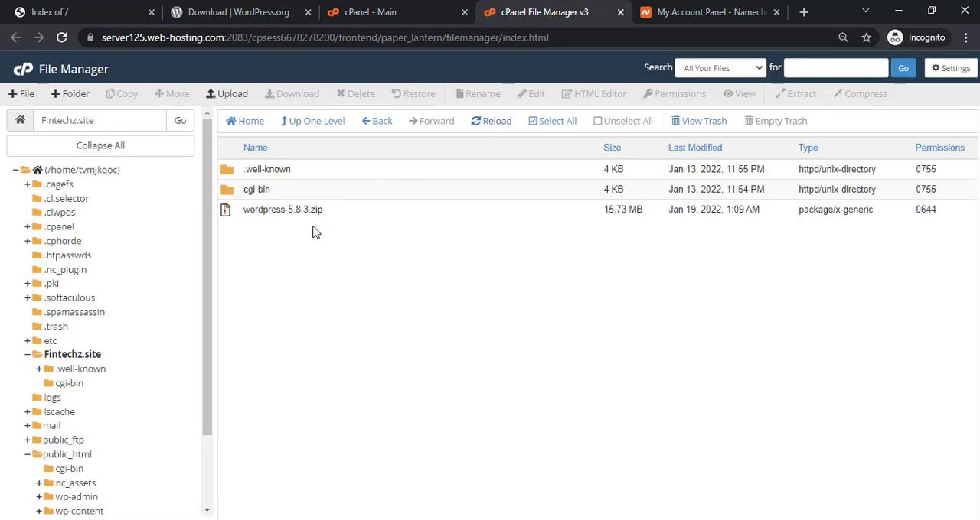
Extract wordpress-5.8.3.zip into /Fintechz.site and dismiss the extraction results
right_click(297, 209)
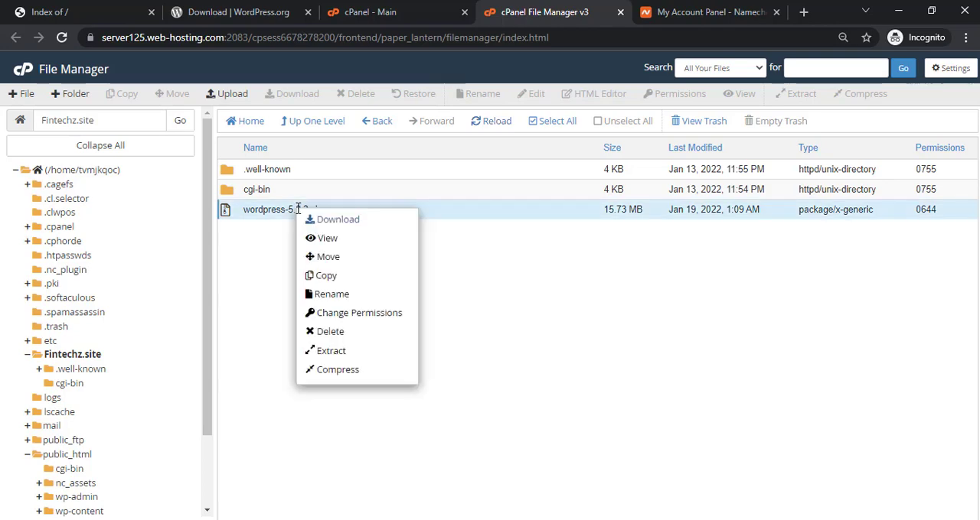
left_click(332, 351)
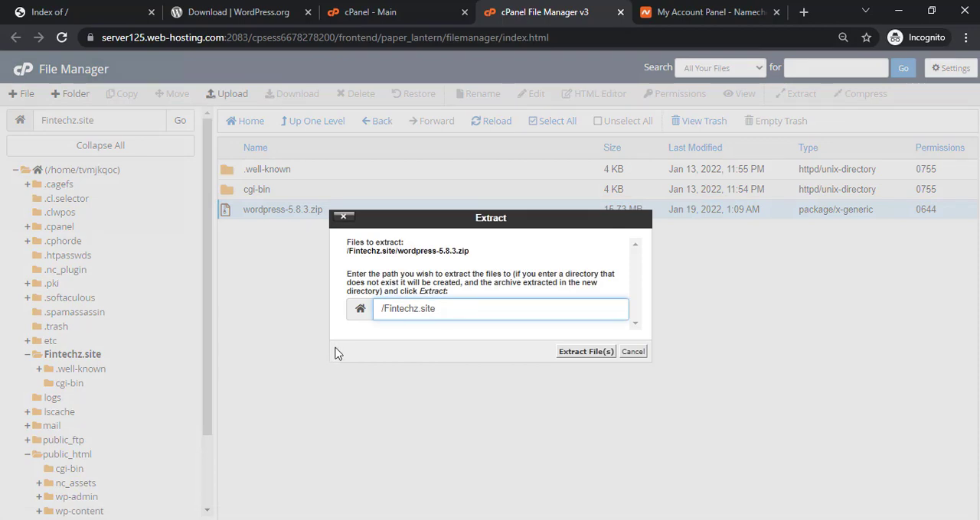
left_click(586, 357)
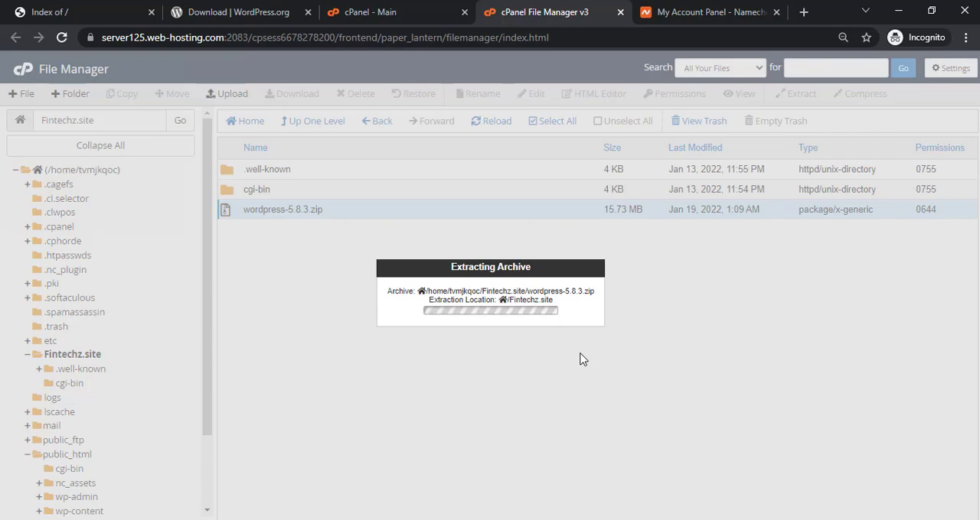
left_click(701, 420)
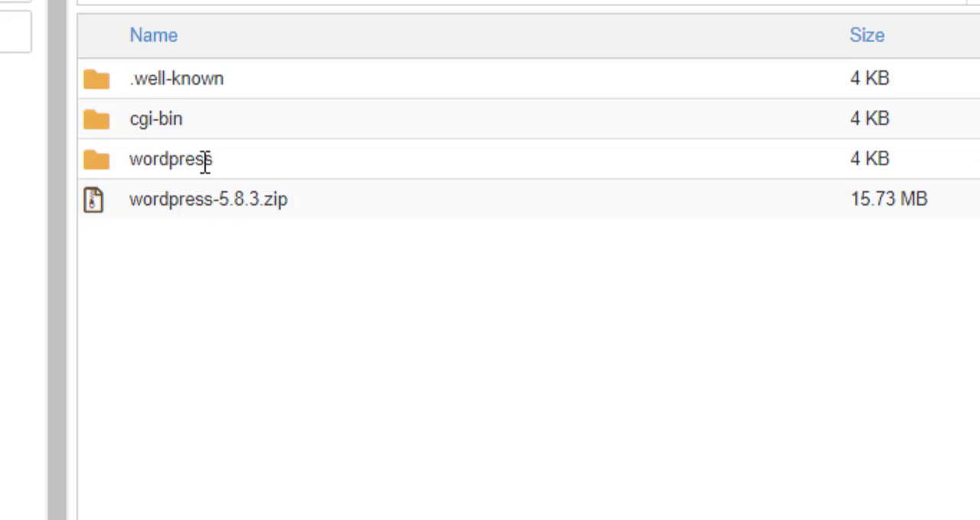
Move all files and folders from the extracted wordpress folder to /Fintechz.site/
double_click(106, 158)
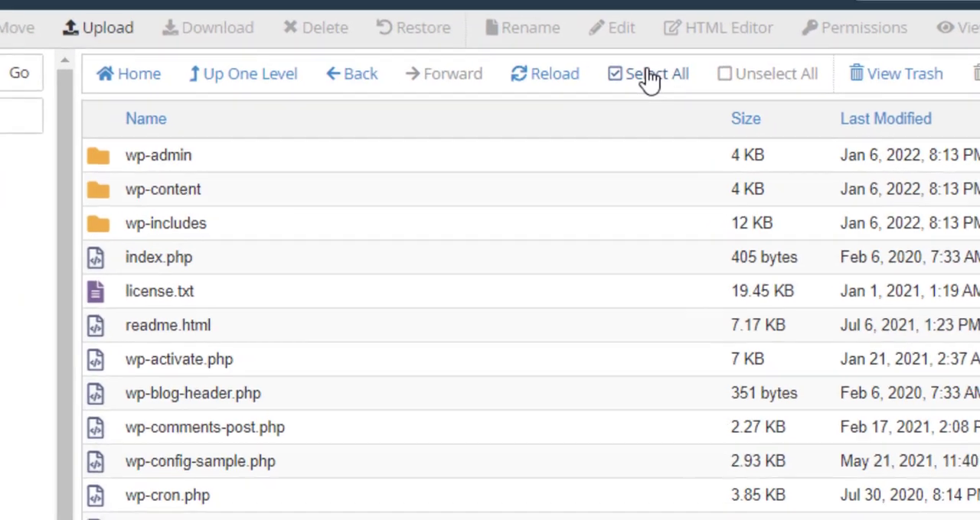
left_click(649, 93)
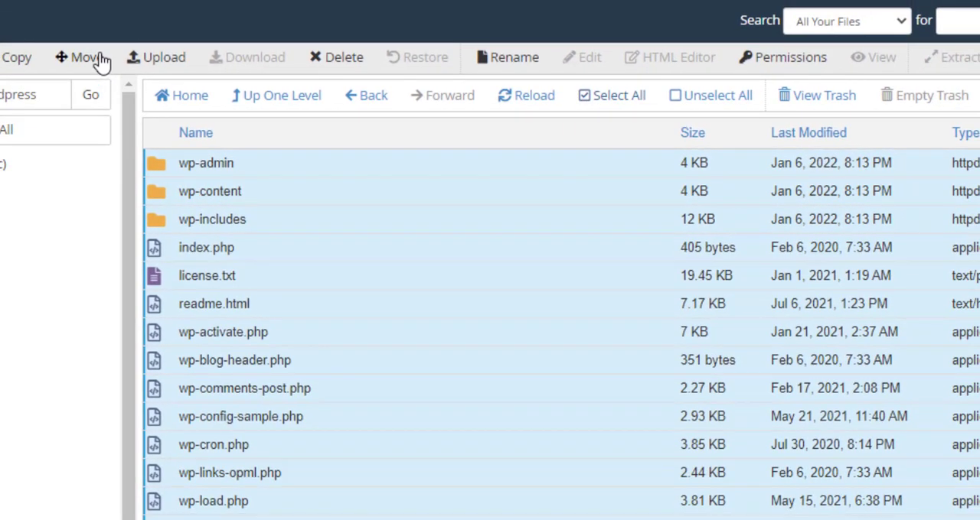
left_click(98, 60)
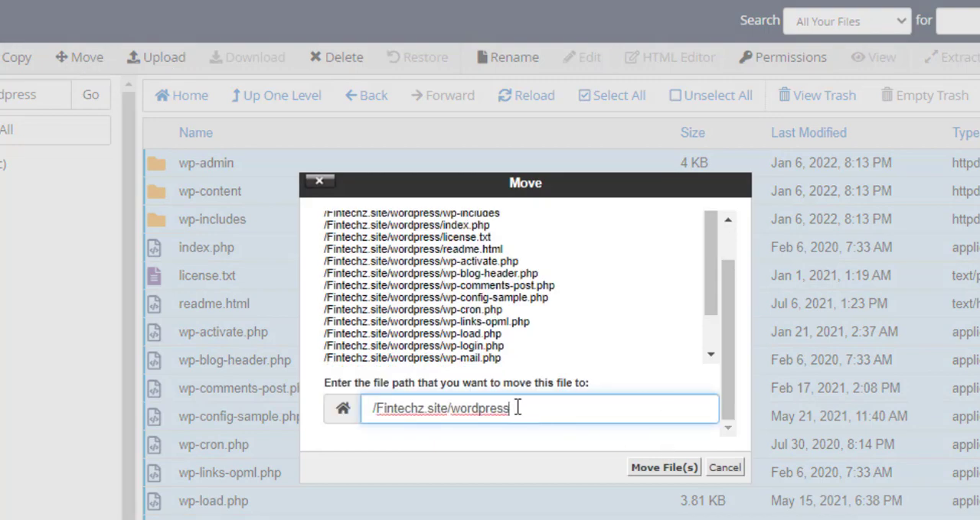
key("BackSpace")
key("BackSpace")
key("BackSpace")
key("BackSpace")
key("BackSpace")
key("BackSpace")
key("BackSpace")
key("BackSpace")
key("BackSpace")
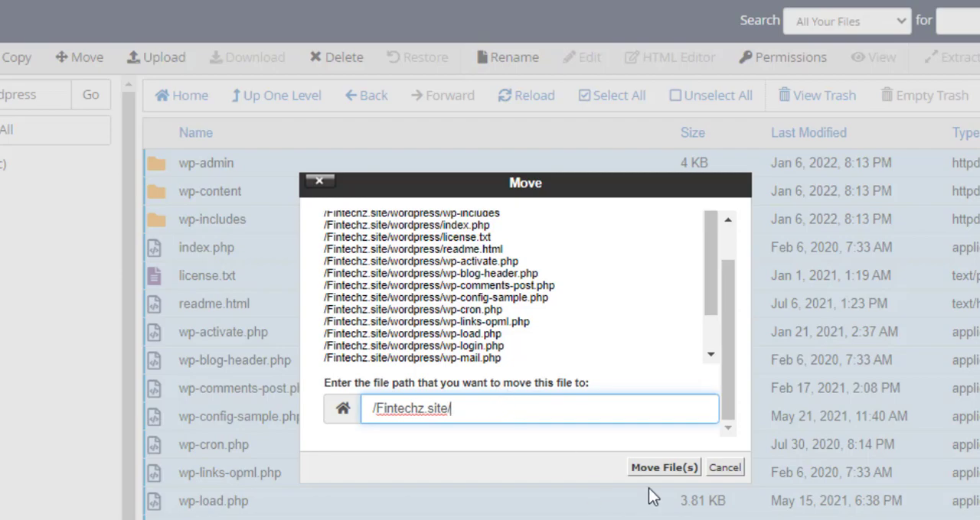
left_click(658, 470)
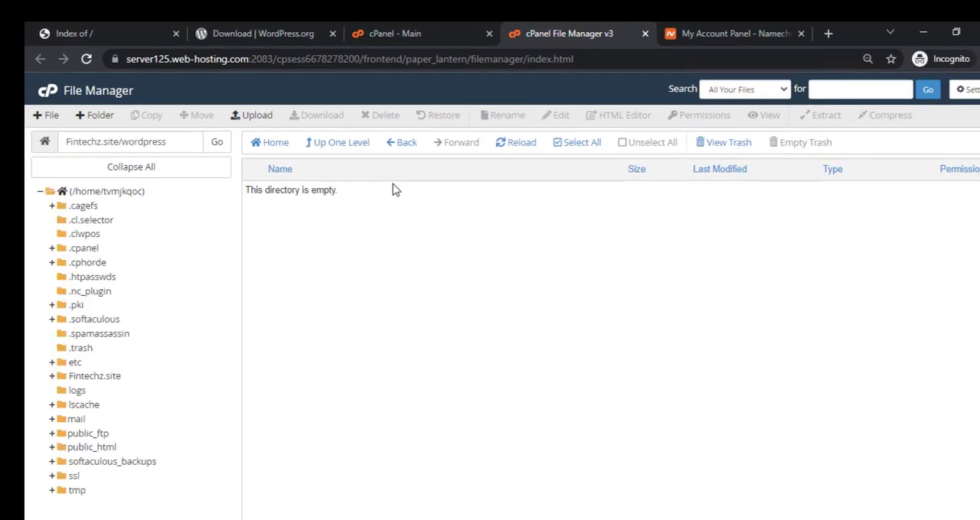
Go back to the Fintechz.site folder and permanently delete wordpress-5.8.3.zip, skipping the trash
left_click(407, 147)
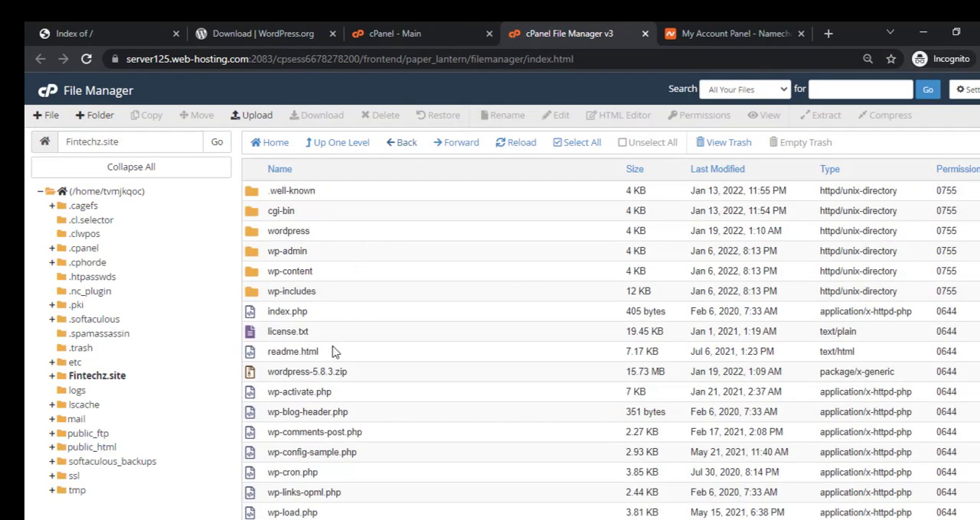
scroll(335, 351, "down", 2)
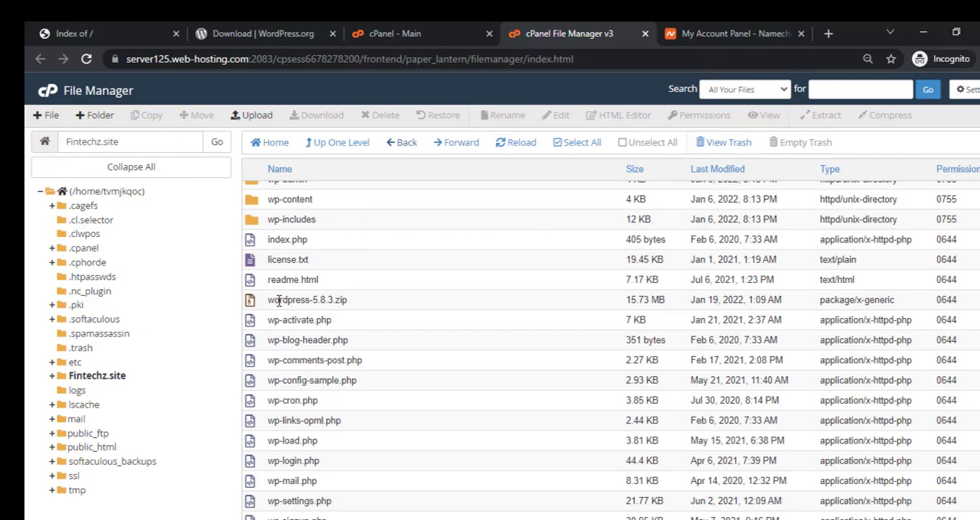
left_click(278, 300)
right_click(278, 301)
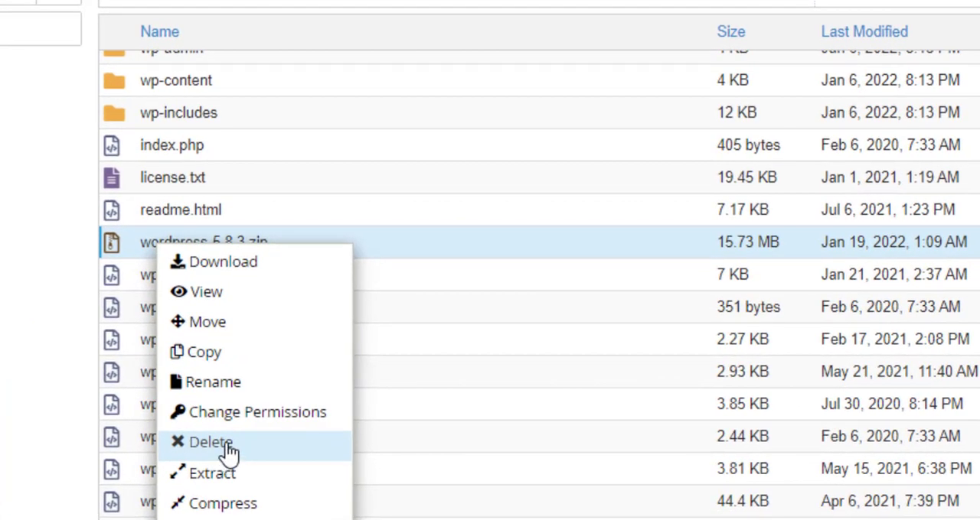
left_click(227, 447)
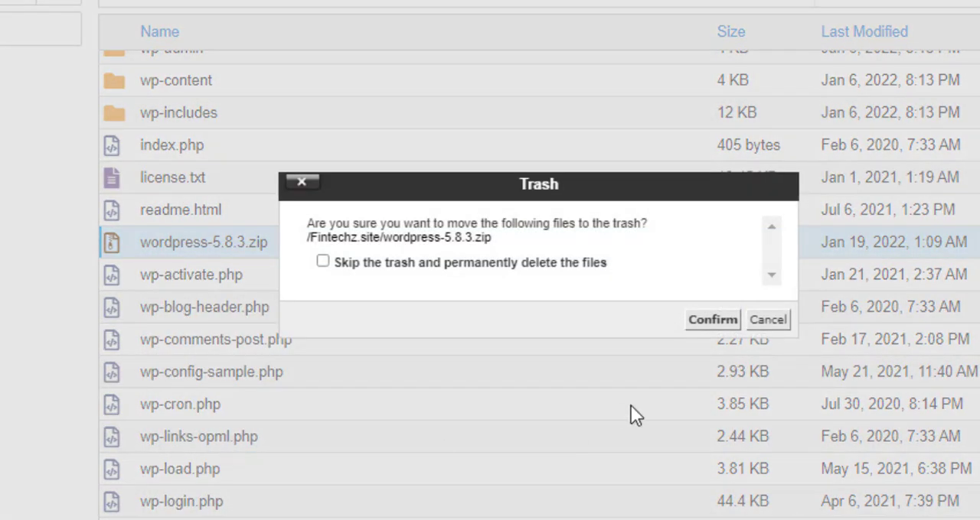
left_click(323, 263)
left_click(713, 321)
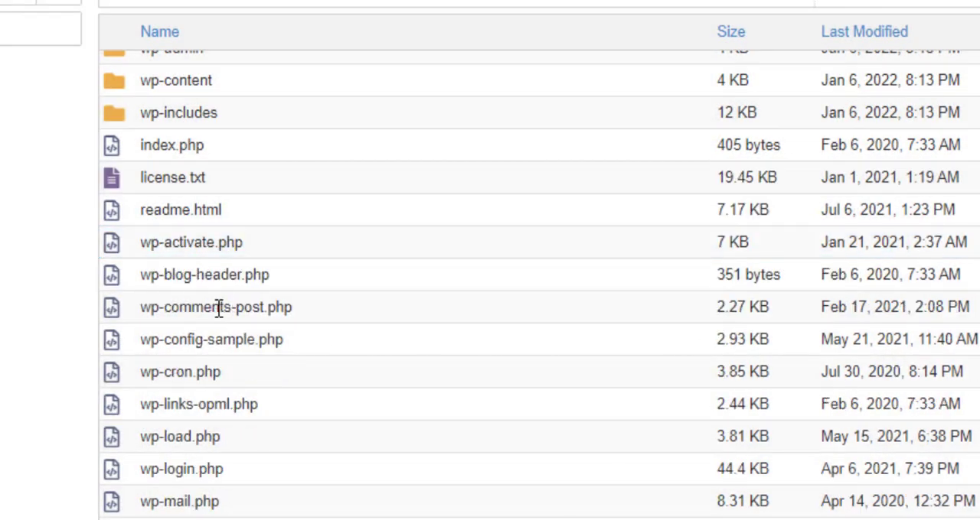
Delete the emptied wordpress folder from Fintechz.site
scroll(229, 306, "up", 3)
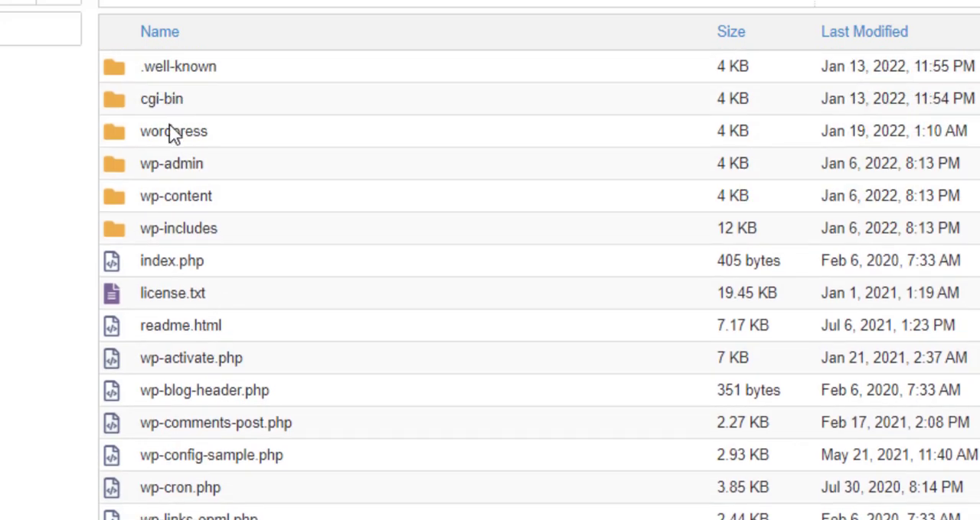
right_click(121, 132)
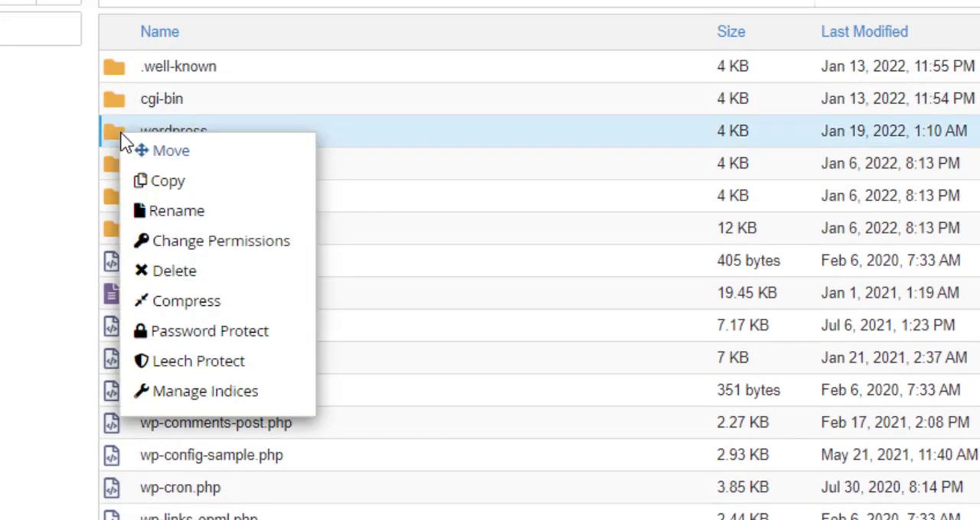
left_click(170, 274)
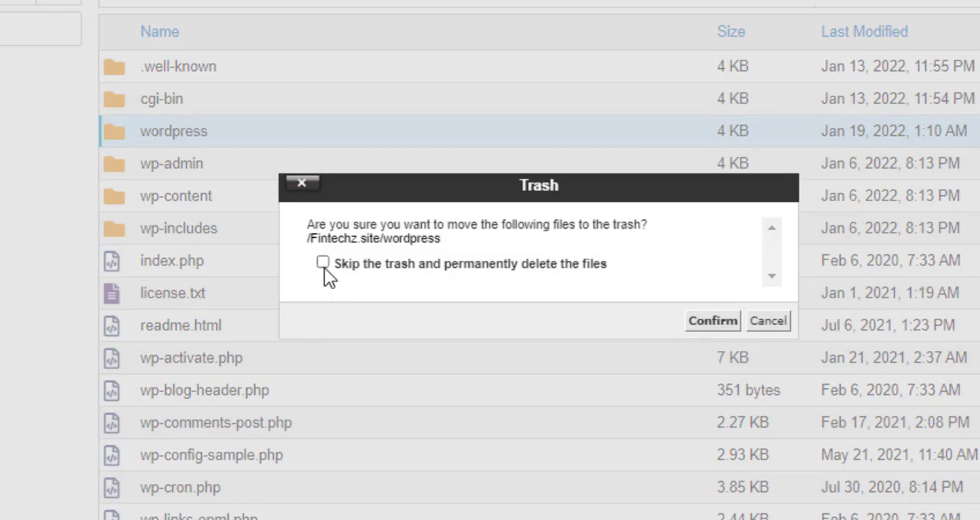
left_click(709, 322)
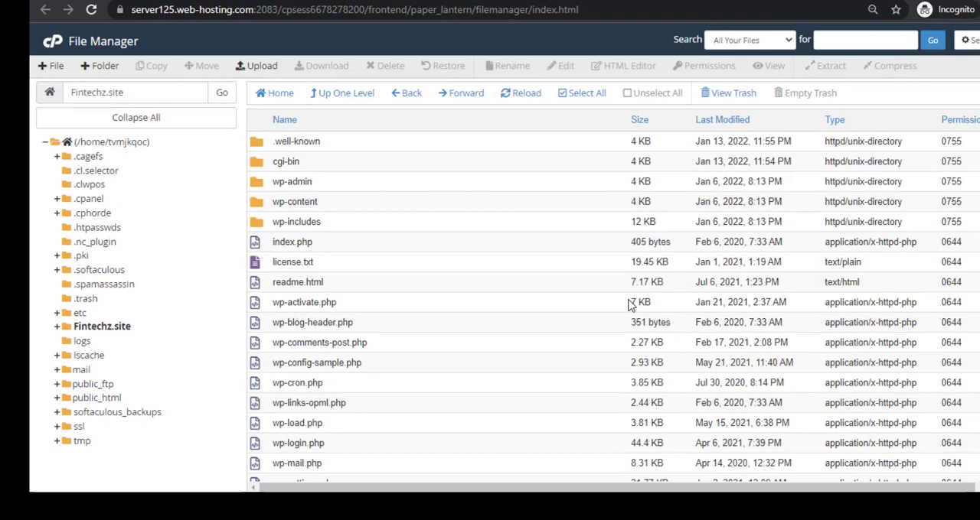
Return to the cPanel home page and open the MySQL Databases tool
left_click(51, 43)
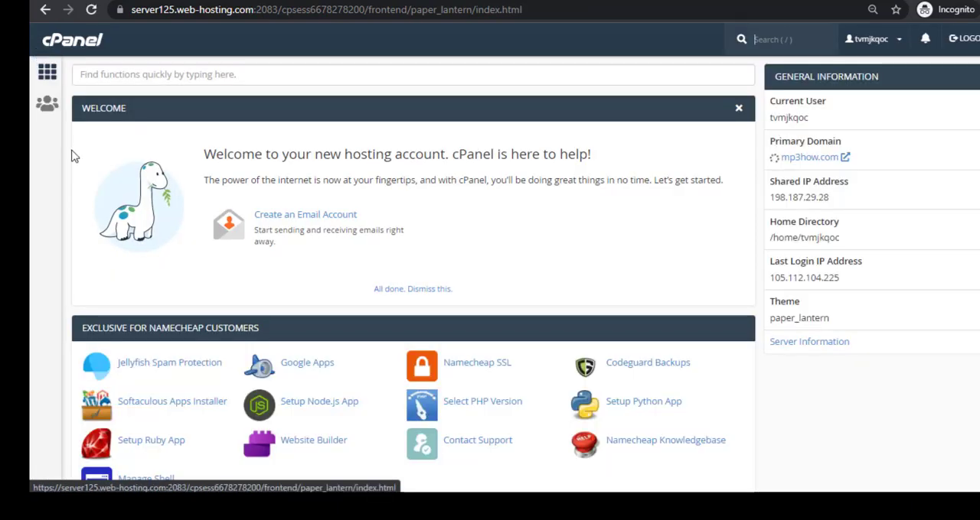
scroll(283, 308, "down", 7)
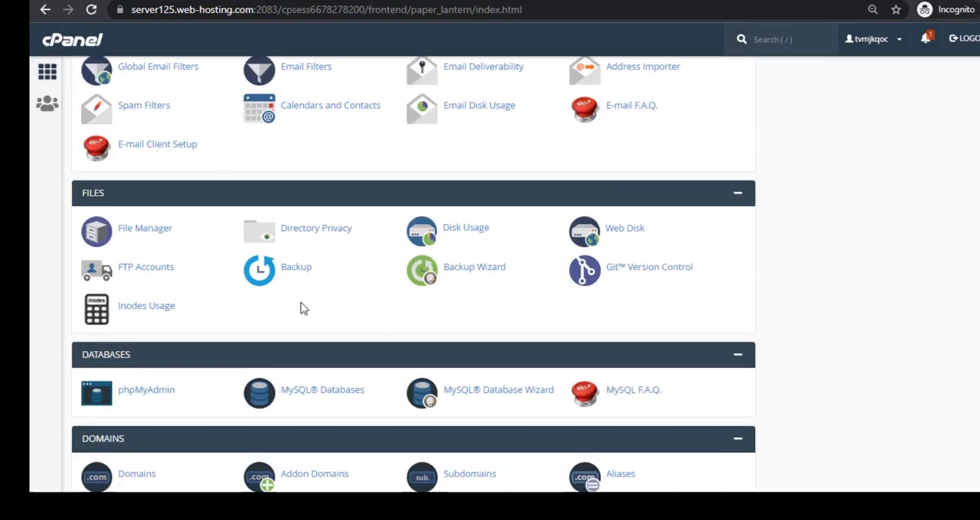
scroll(304, 309, "down", 2)
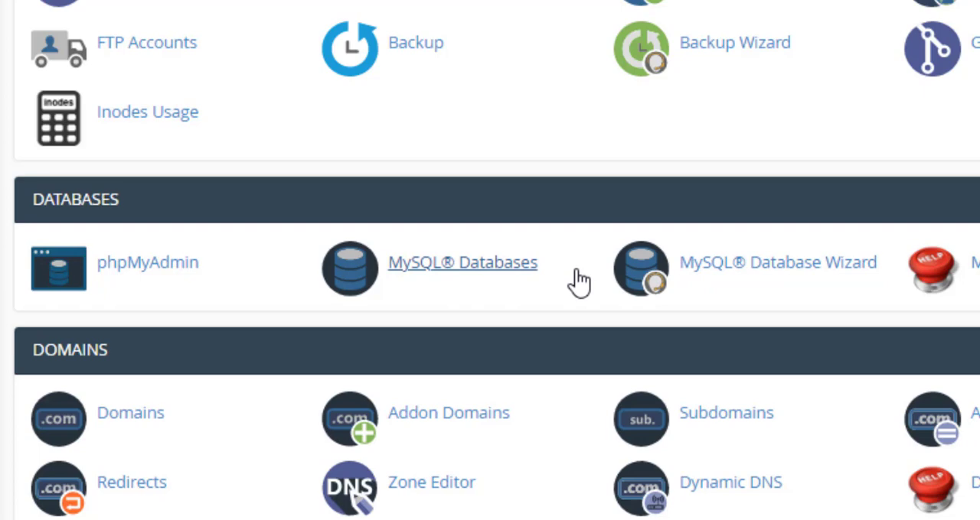
left_click(501, 271)
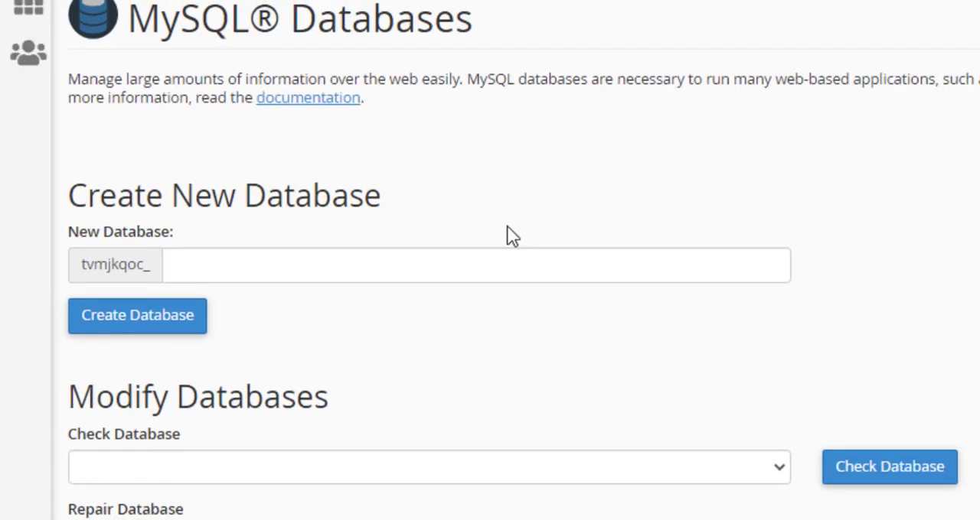
Create a new MySQL database named fintechz and return to the MySQL Databases page
left_click(323, 265)
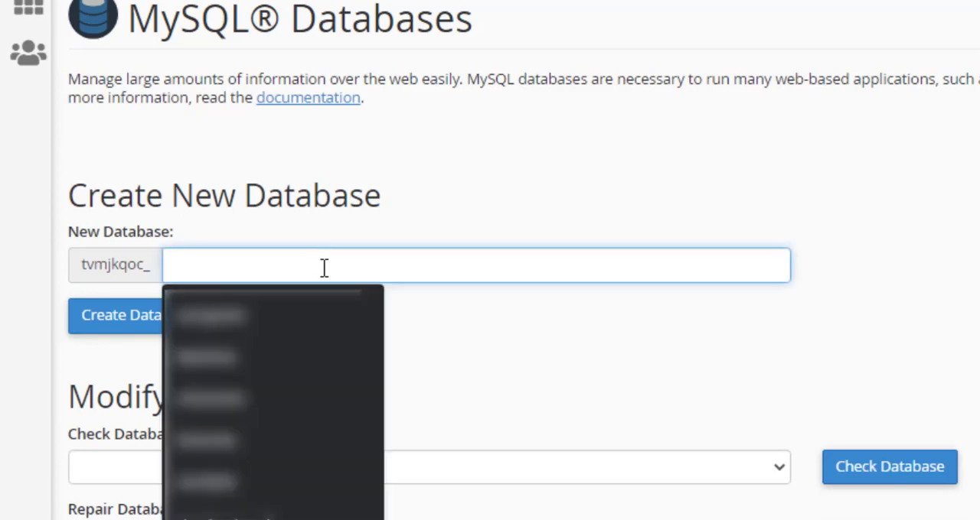
type("fi")
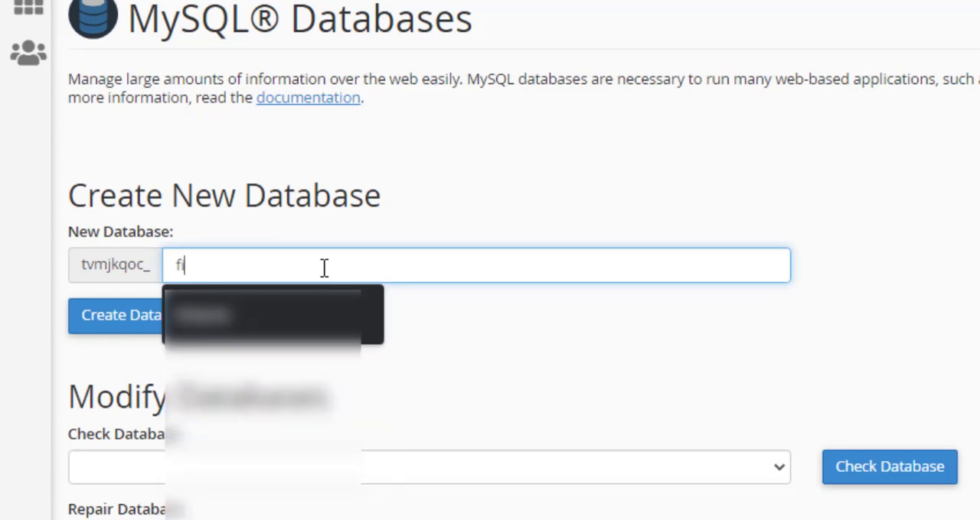
key("Down")
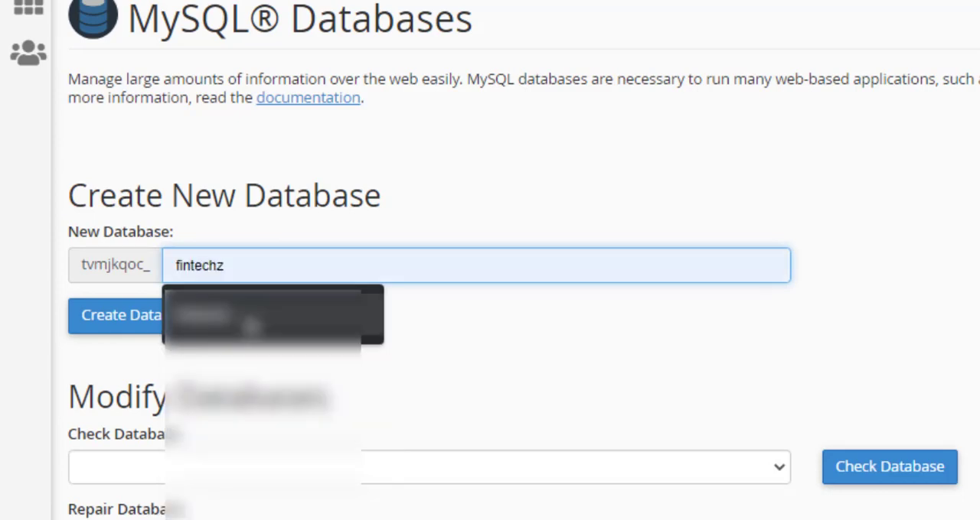
key("Return")
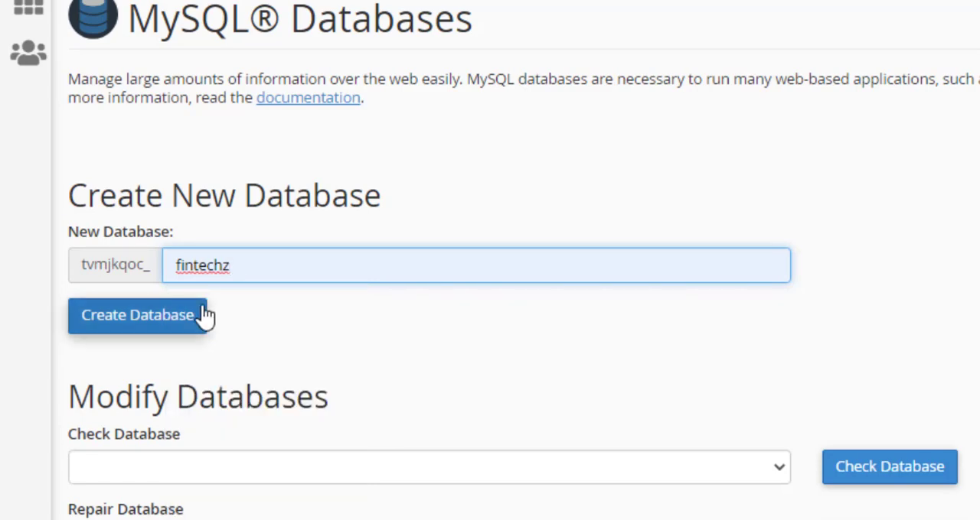
left_click(167, 321)
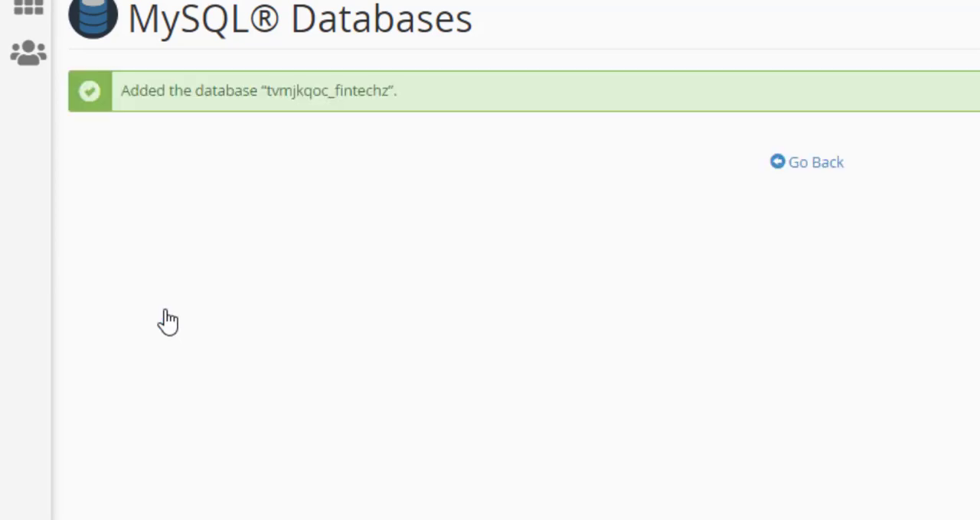
left_click(813, 166)
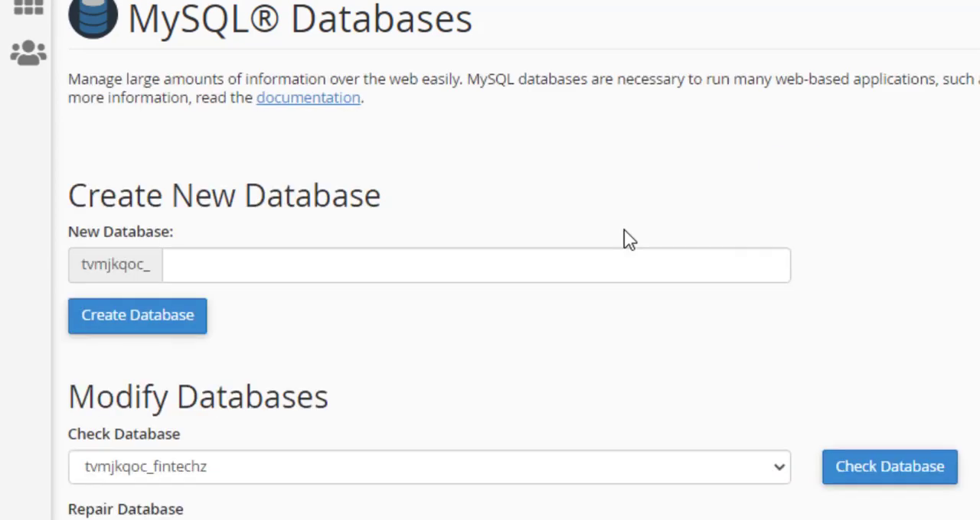
Enter fintechz as the username for a new MySQL user
scroll(534, 271, "down", 3)
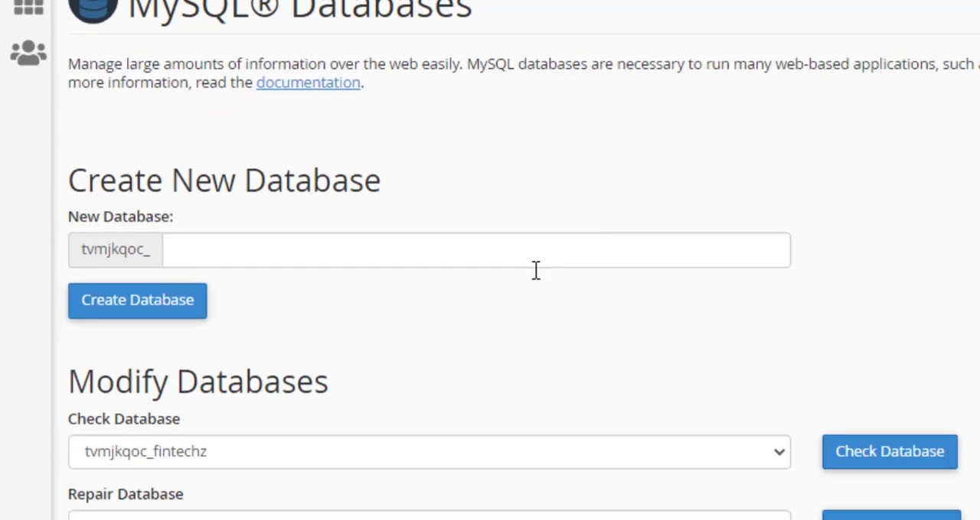
scroll(535, 270, "down", 6)
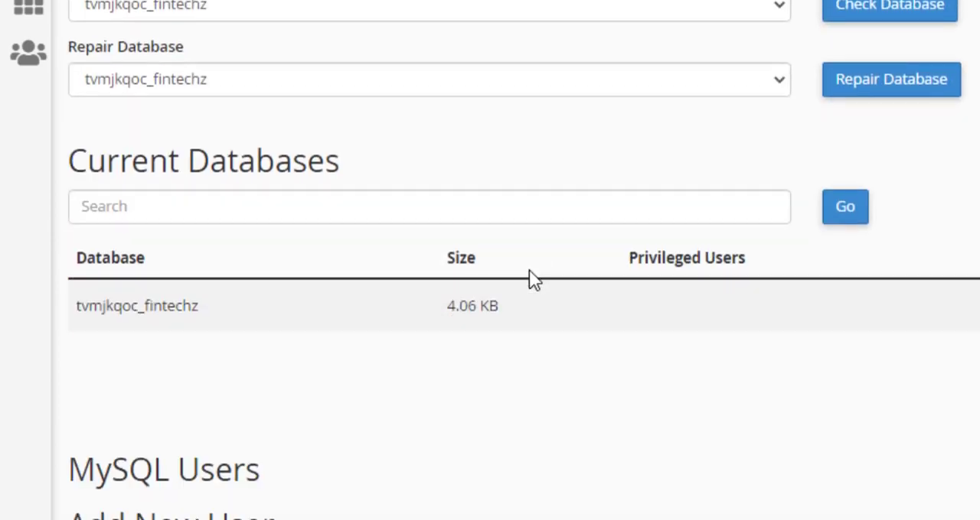
scroll(528, 274, "down", 3)
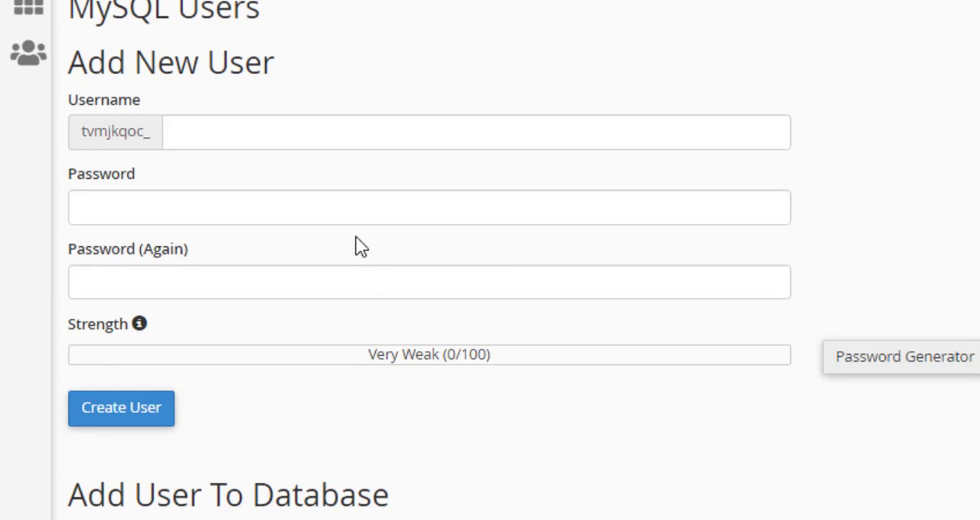
scroll(306, 199, "up", 1)
scroll(245, 165, "up", 1)
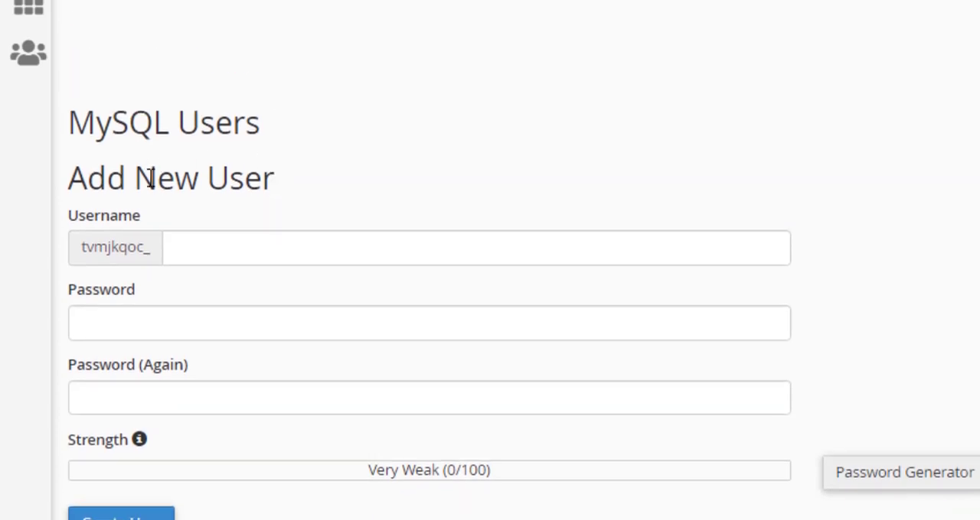
left_click(219, 248)
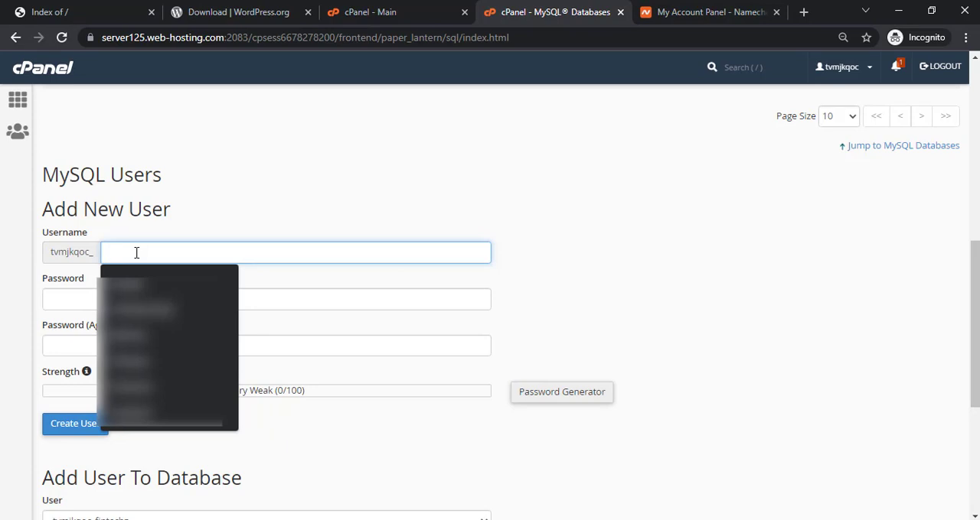
type("F")
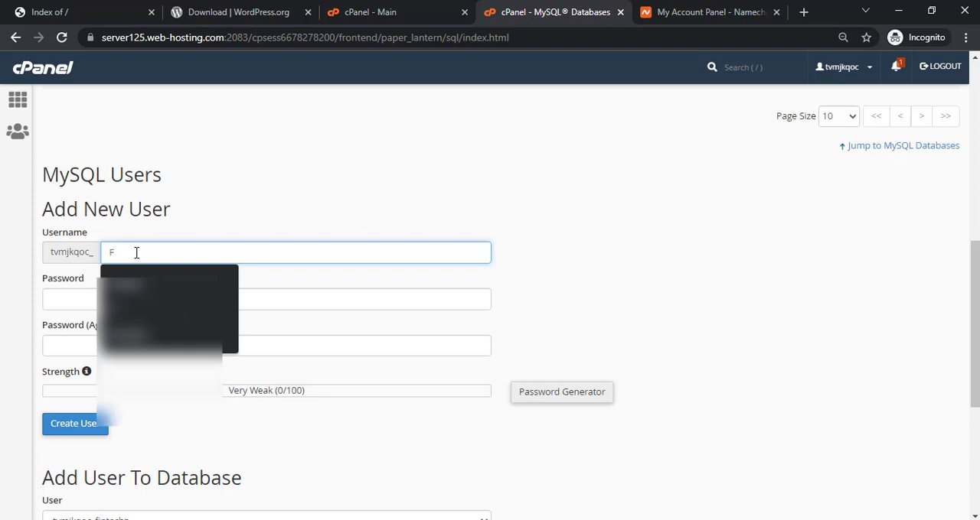
left_click(130, 285)
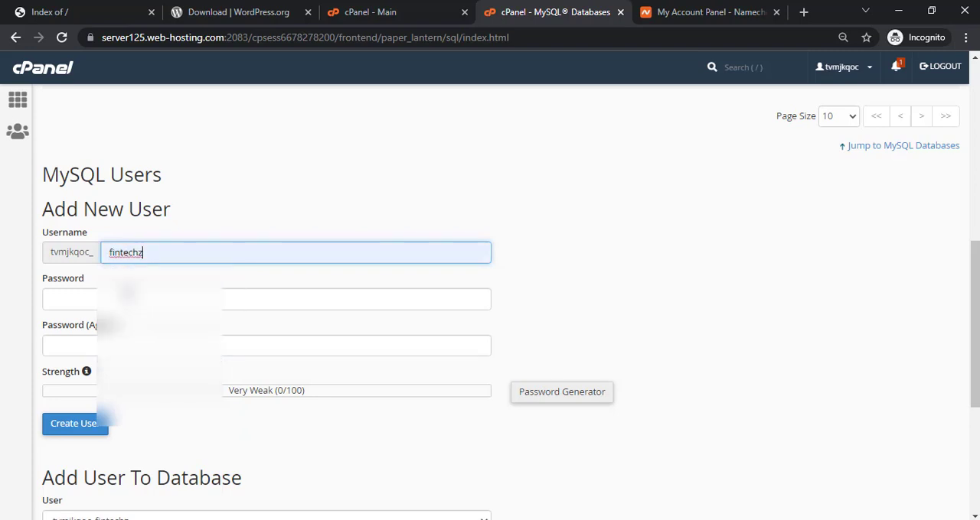
Enter and repeat the new MySQL user's password, create the user, and return to the MySQL Databases page
left_click(131, 299)
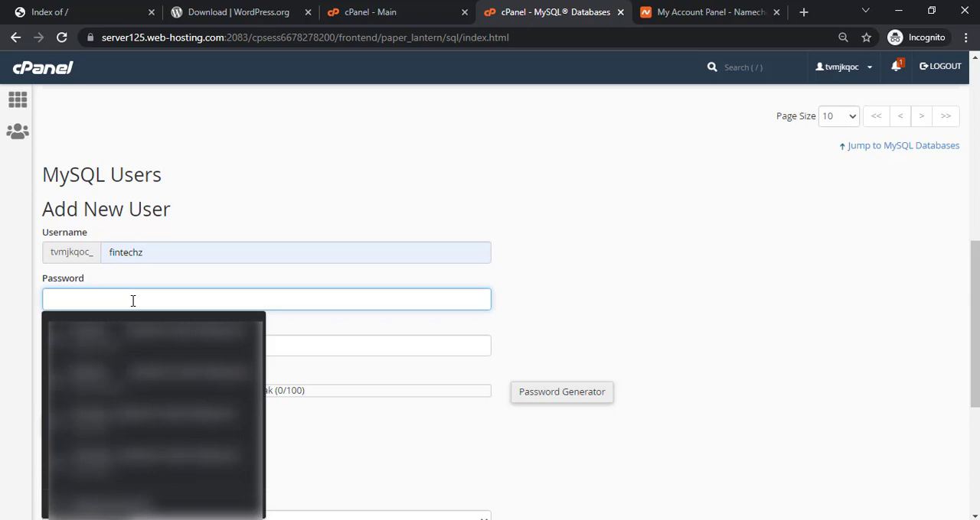
type("•")
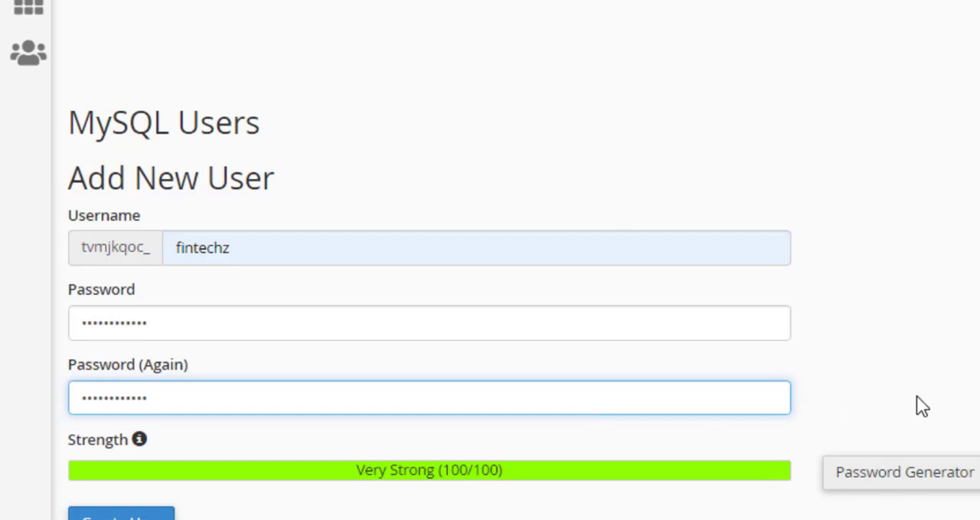
scroll(907, 358, "down", 2)
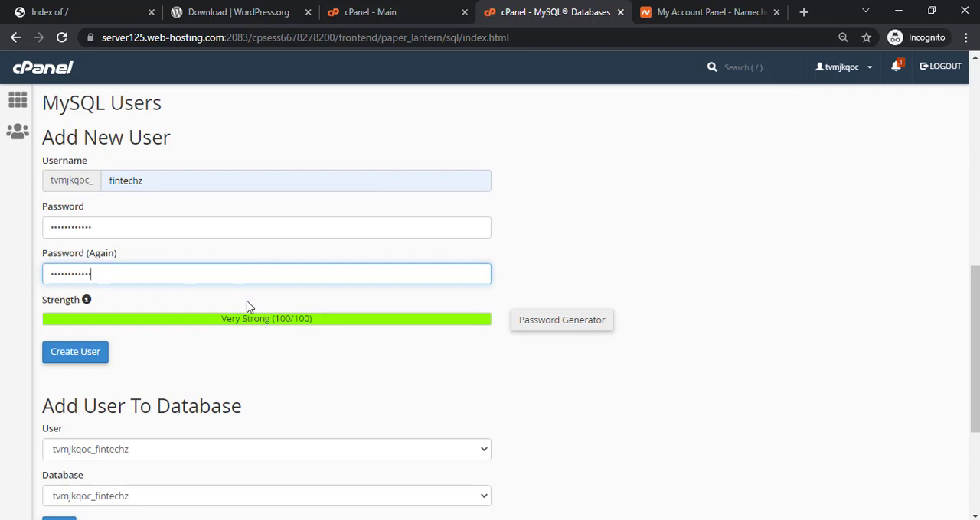
left_click(91, 362)
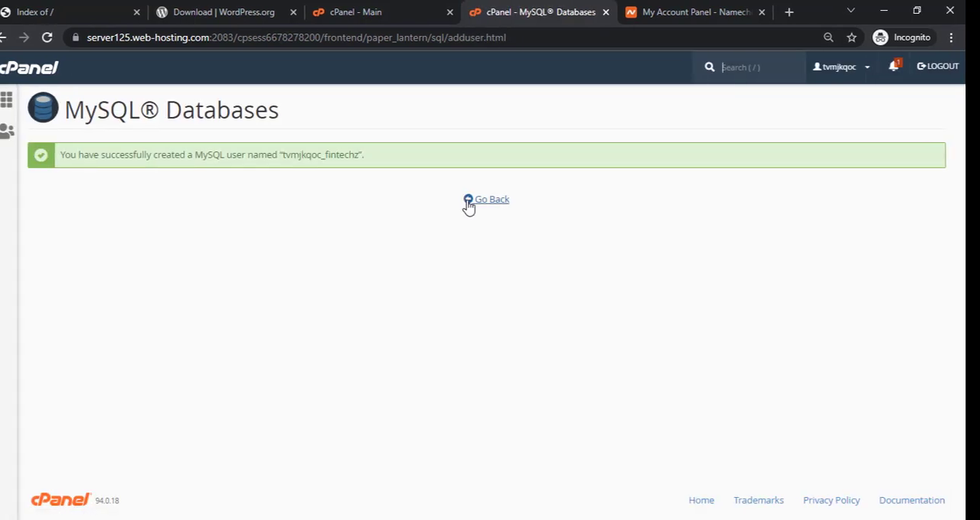
left_click(494, 205)
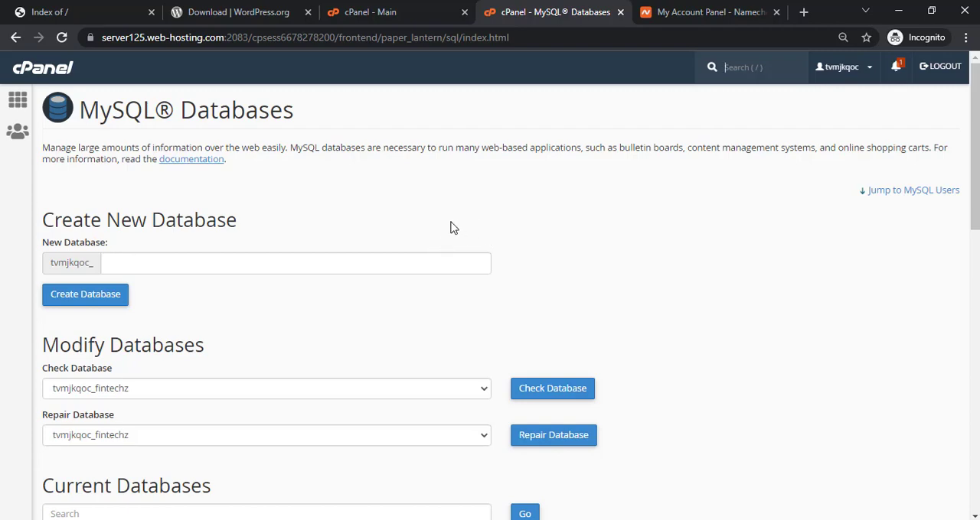
Add the fintechz MySQL user to the fintechz database
scroll(452, 228, "down", 8)
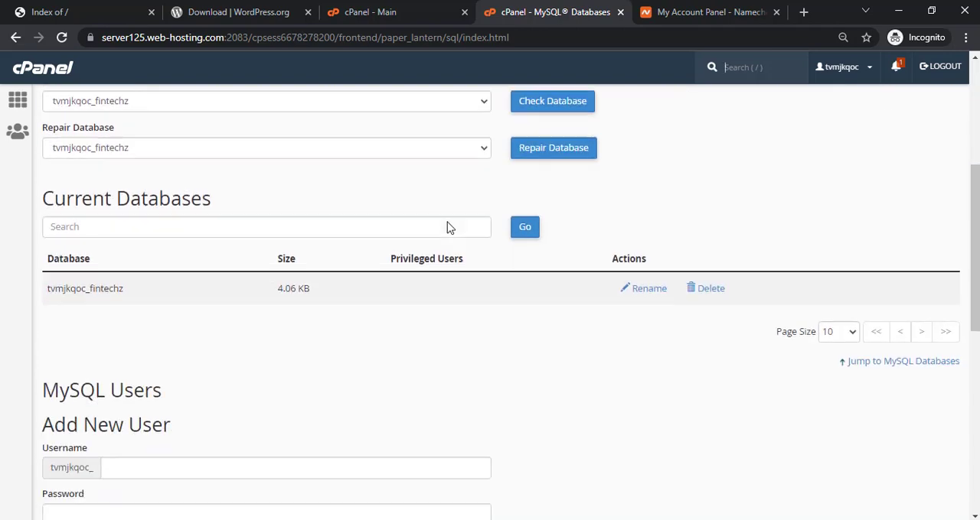
scroll(389, 229, "down", 5)
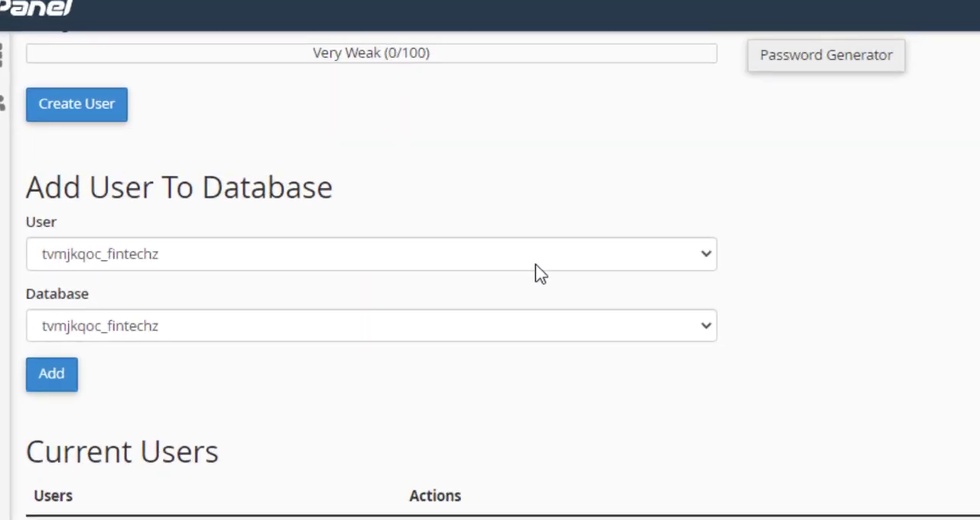
left_click(539, 273)
left_click(540, 273)
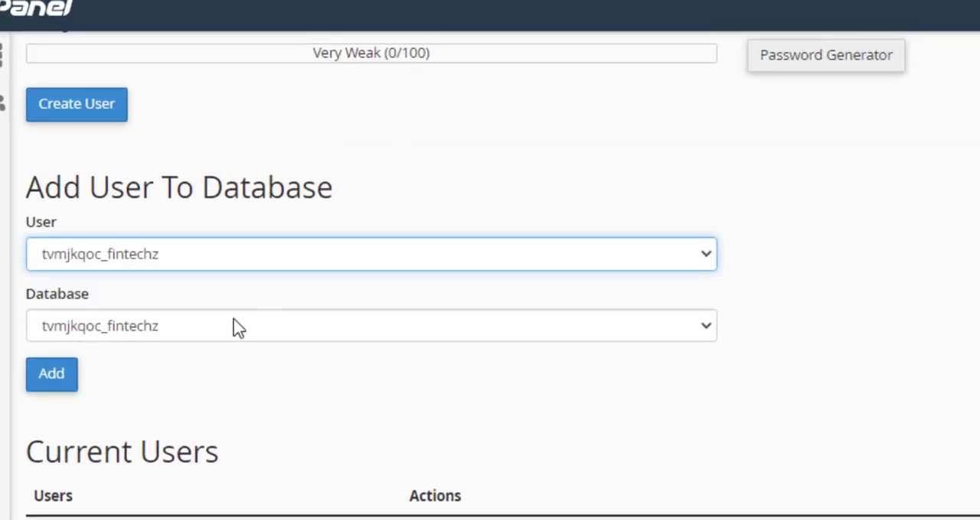
left_click(135, 322)
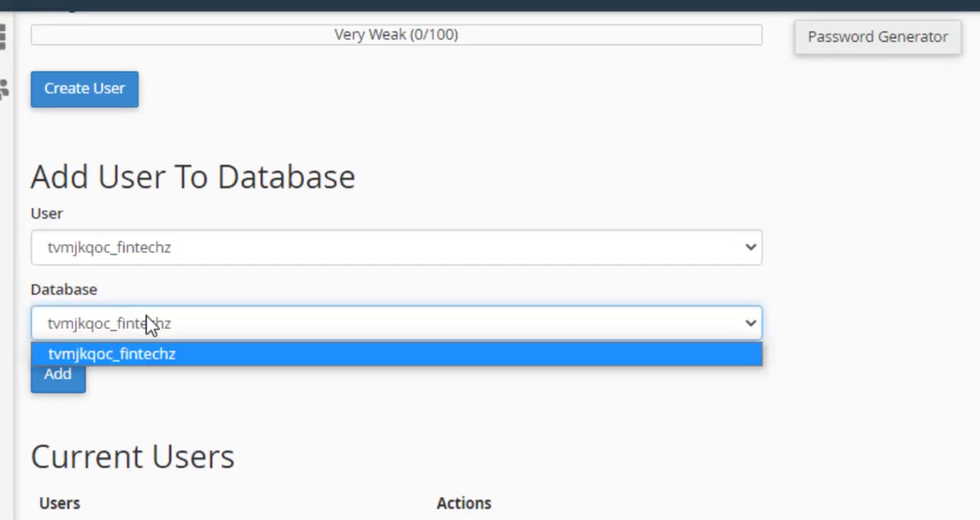
left_click(135, 320)
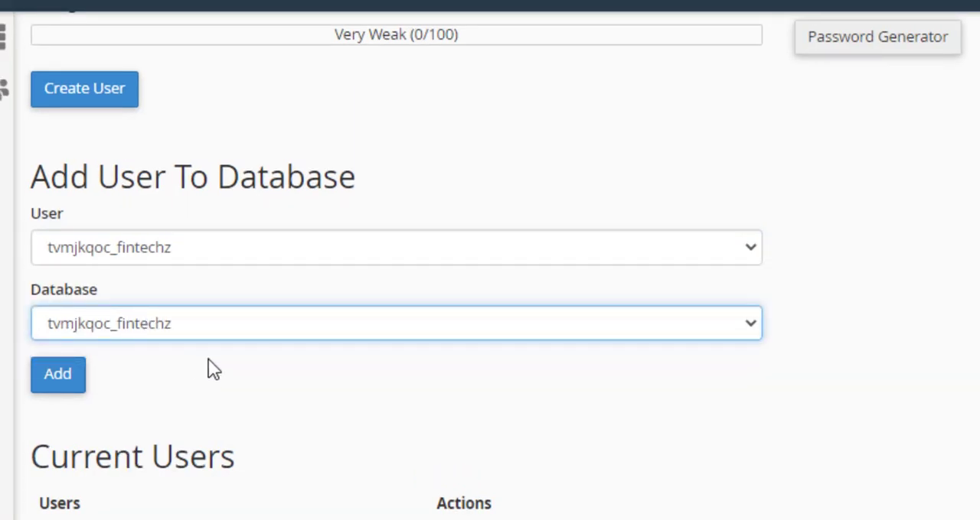
left_click(55, 378)
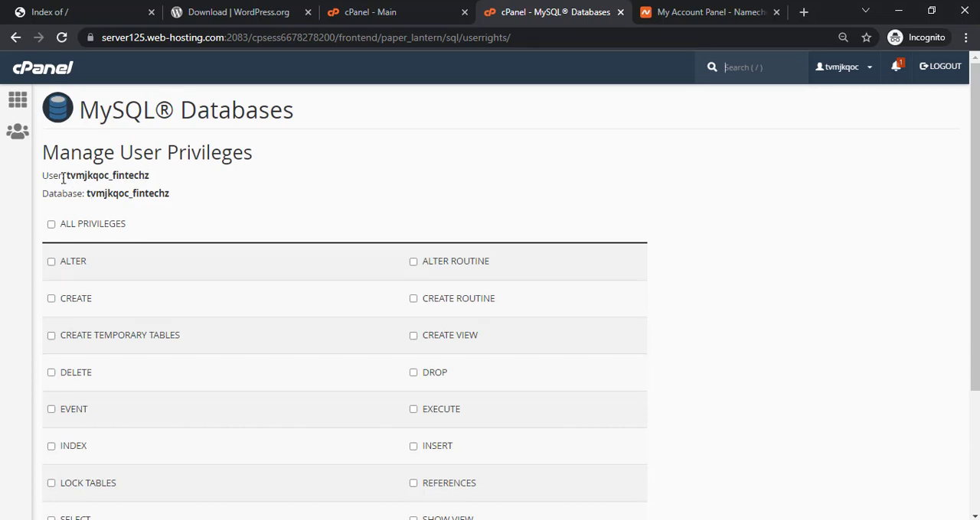
Grant the user ALL PRIVILEGES on the fintechz database, save the changes, and return to the MySQL Databases page
left_click(51, 225)
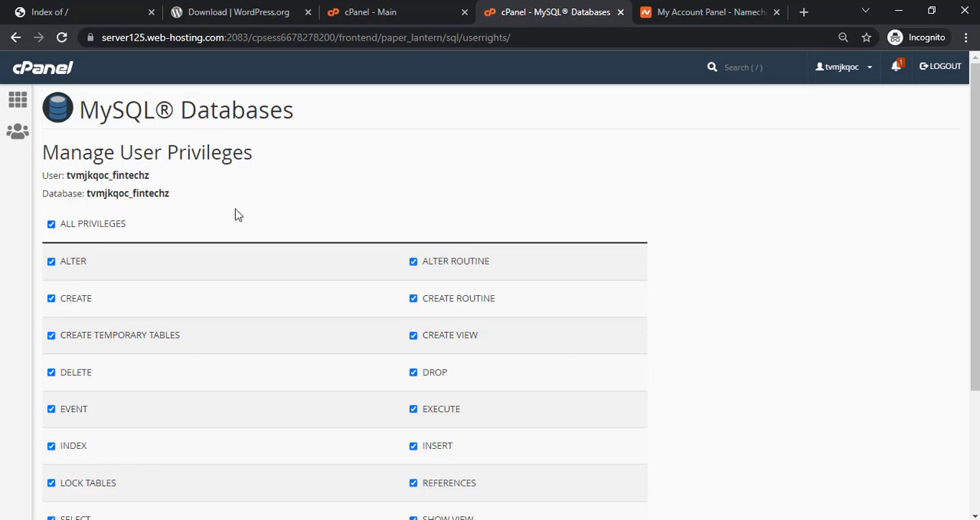
scroll(235, 214, "down", 2)
scroll(197, 212, "up", 2)
scroll(164, 201, "down", 2)
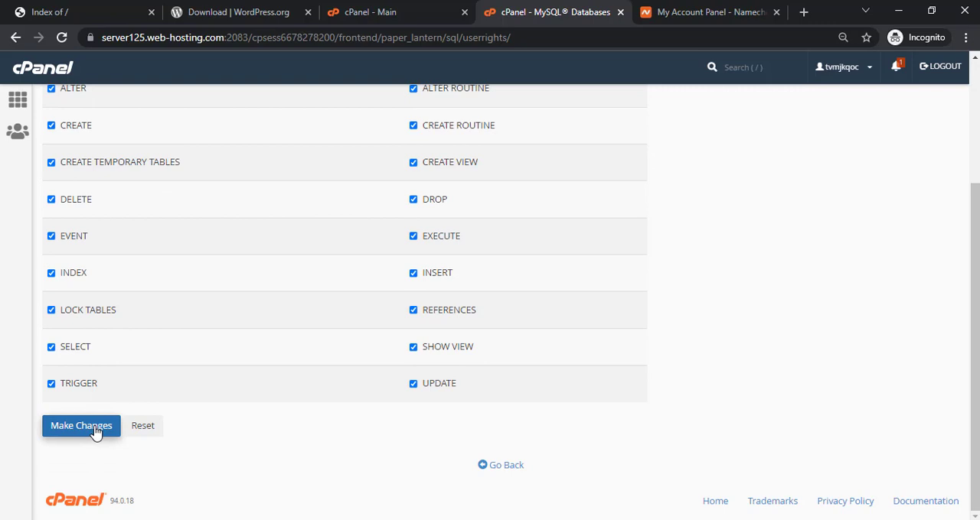
left_click(94, 431)
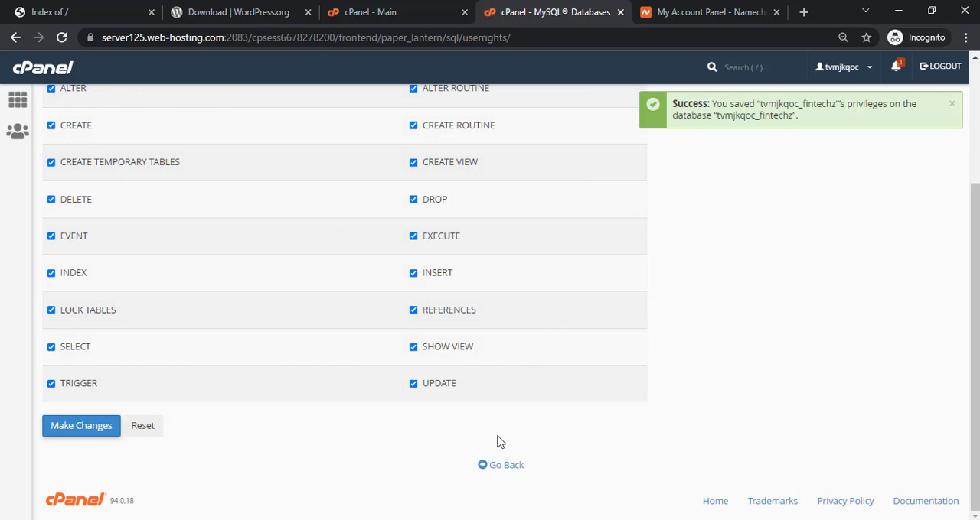
left_click(509, 467)
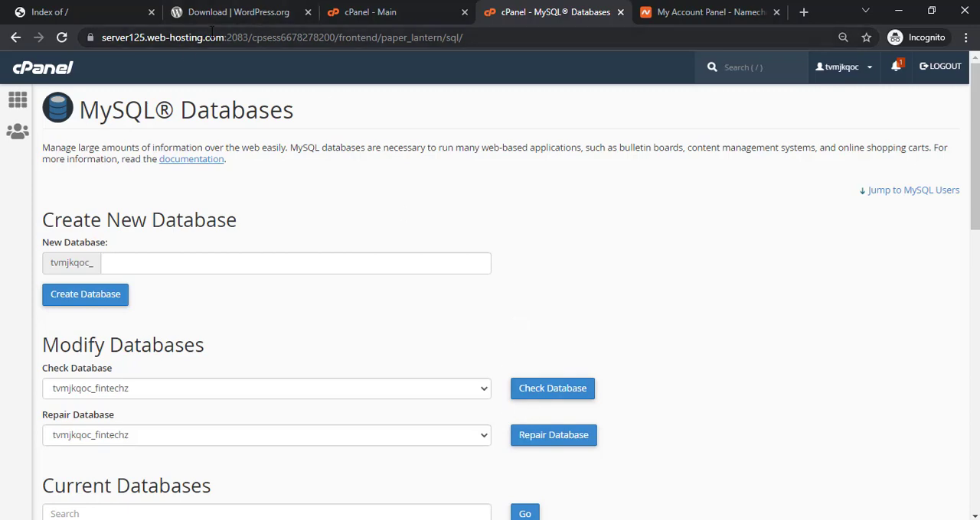
Reload fintechz.site and advance the WordPress setup in English (United States) to the database connection details form
left_click(73, 17)
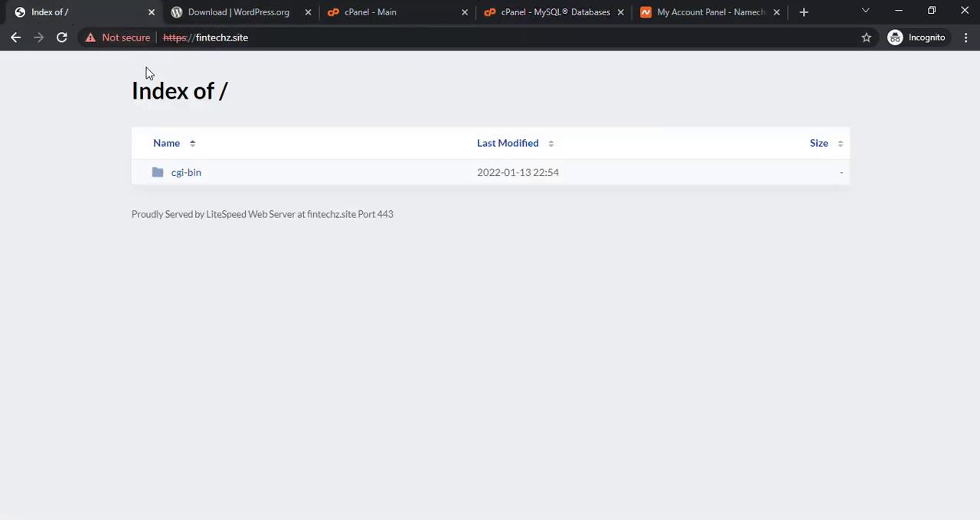
left_click(61, 38)
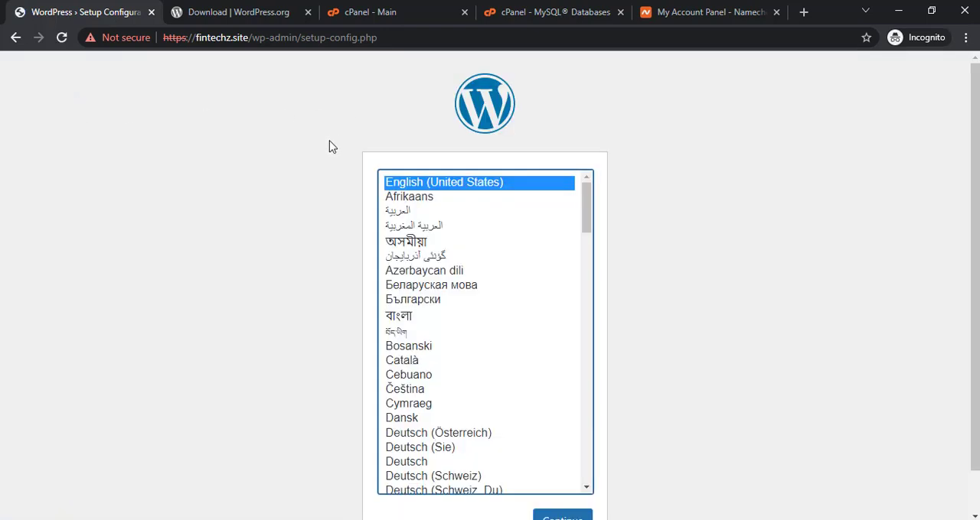
scroll(314, 173, "down", 1)
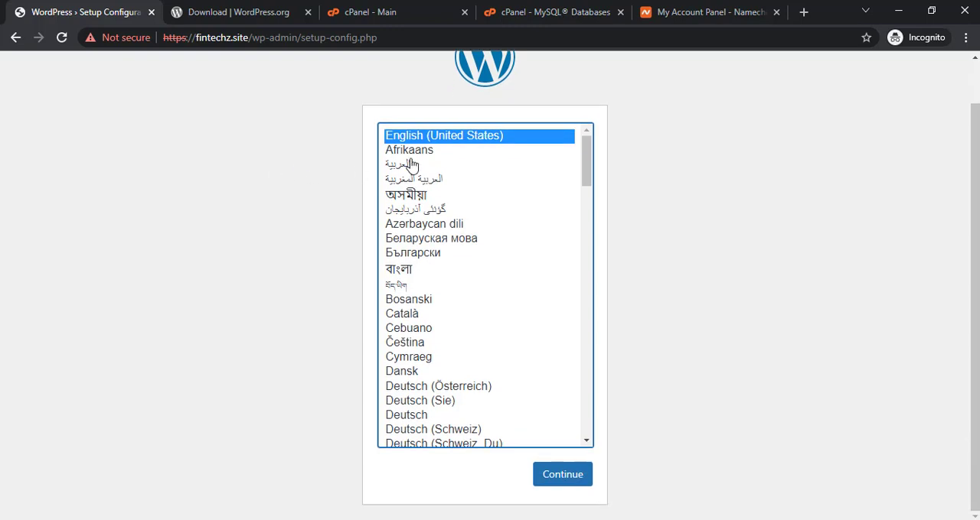
left_click(572, 479)
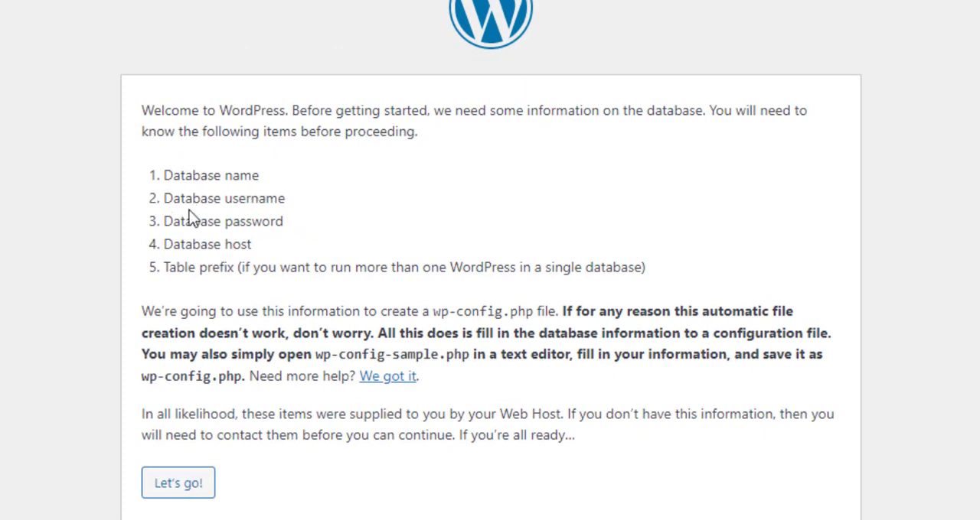
left_click(176, 487)
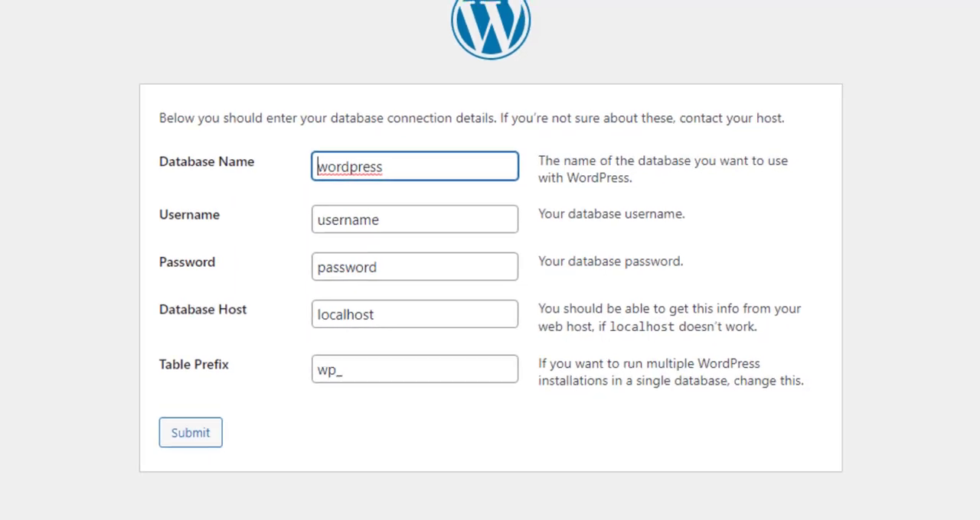
Switch to cPanel's MySQL Databases page and copy the database name tvmjkqoc_fintechz from the Current Databases list
left_click(337, 1)
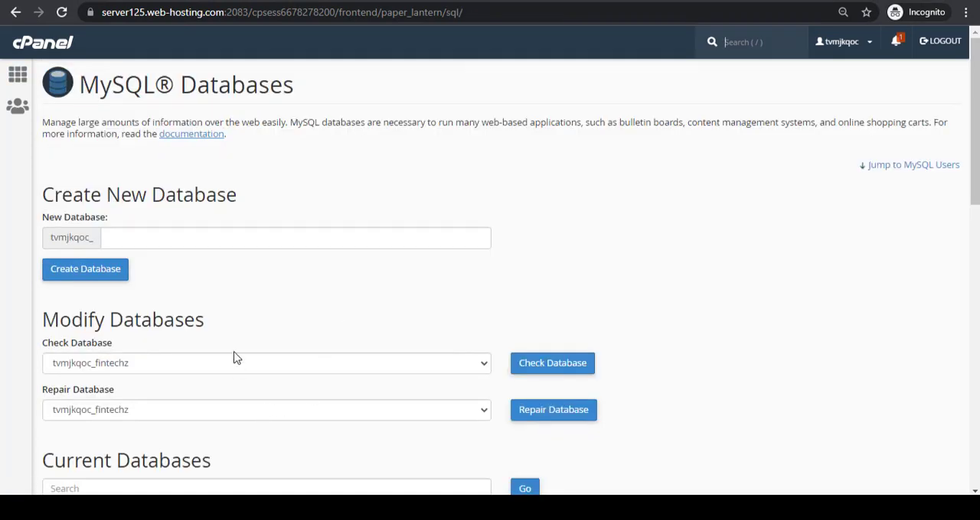
scroll(216, 358, "down", 1)
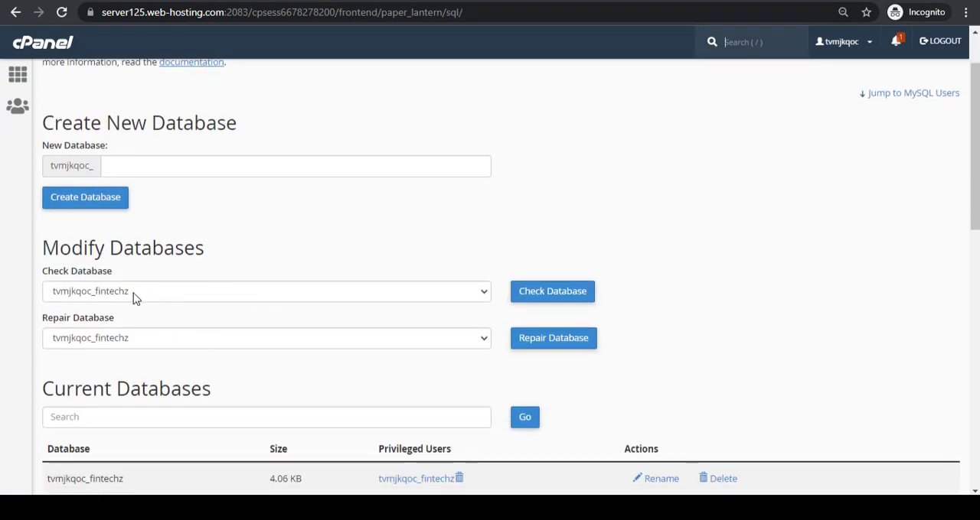
scroll(134, 304, "down", 1)
scroll(134, 304, "down", 1)
left_click_drag(133, 334, 48, 349)
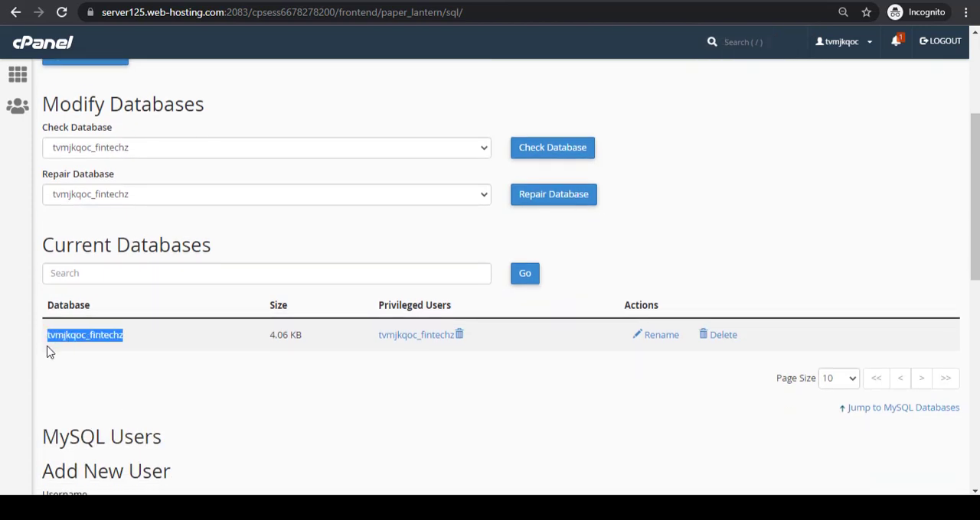
right_click(66, 334)
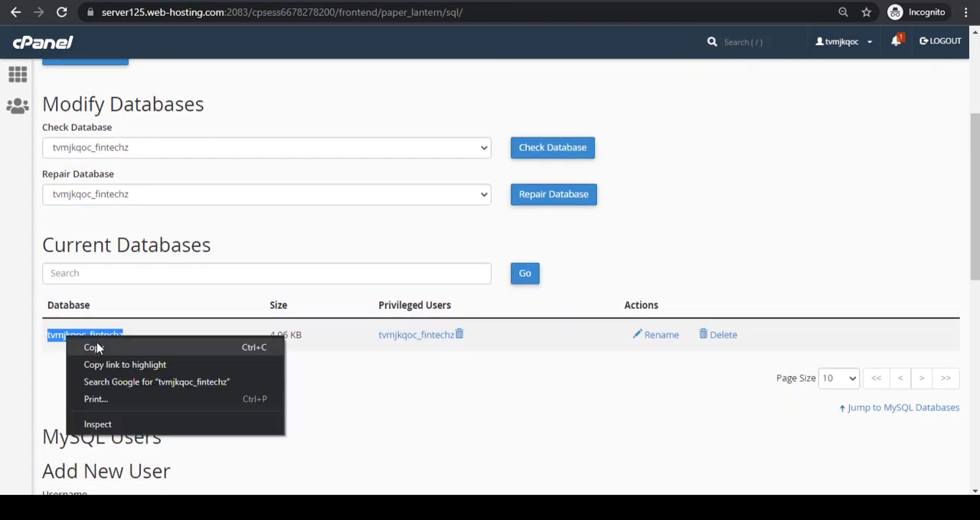
left_click(98, 346)
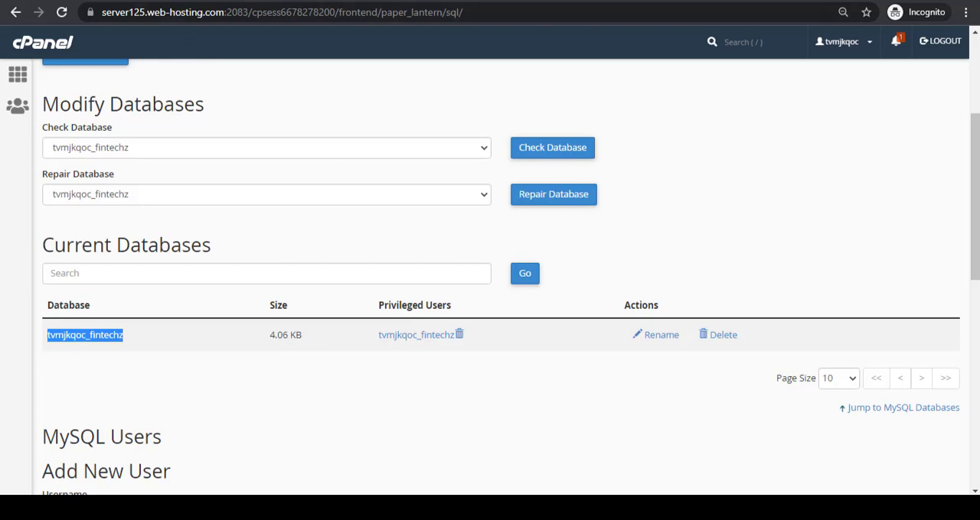
Return to the WordPress setup form and replace the default Database Name with the copied tvmjkqoc_fintechz
left_click(145, 1)
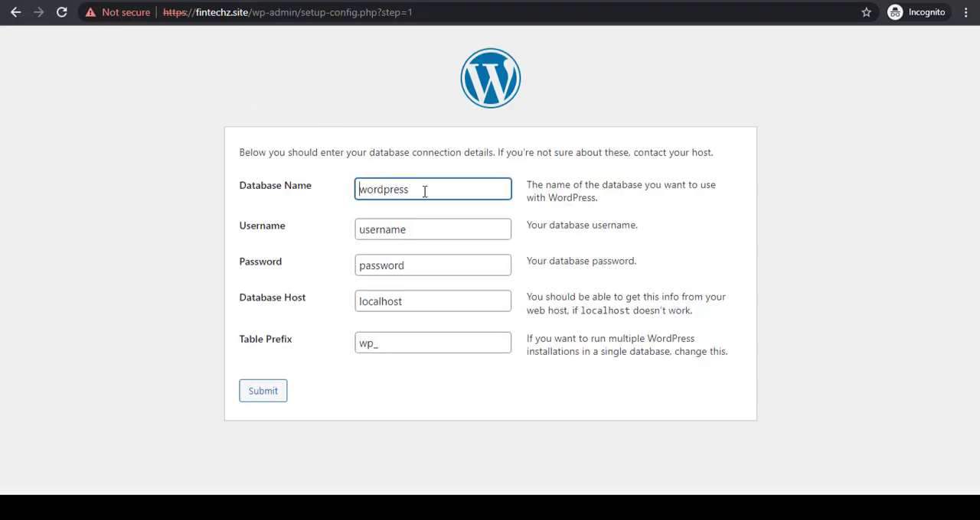
left_click_drag(425, 192, 335, 191)
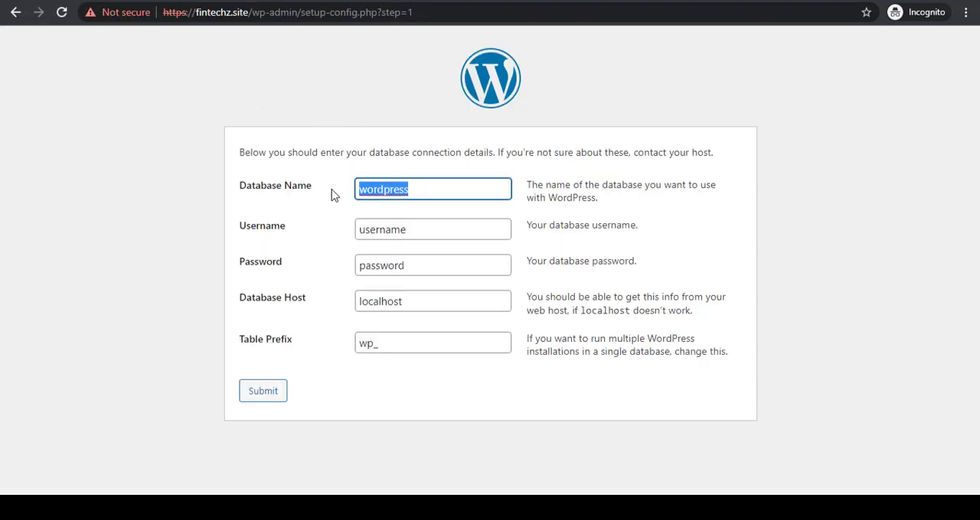
key("ctrl+v")
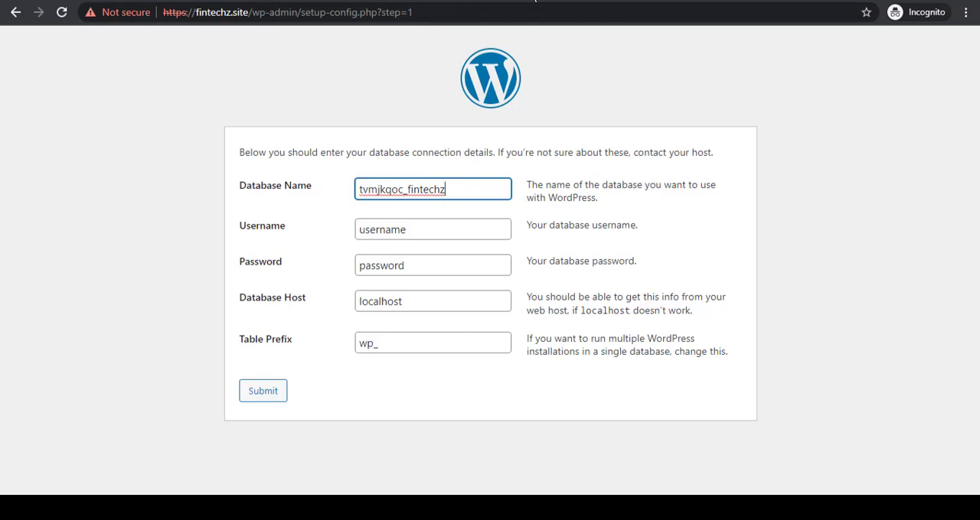
Check the MySQL user's name in cPanel, set the setup form's Username to tvmjkqoc_fintechz, and enter the database password
left_click(534, 0)
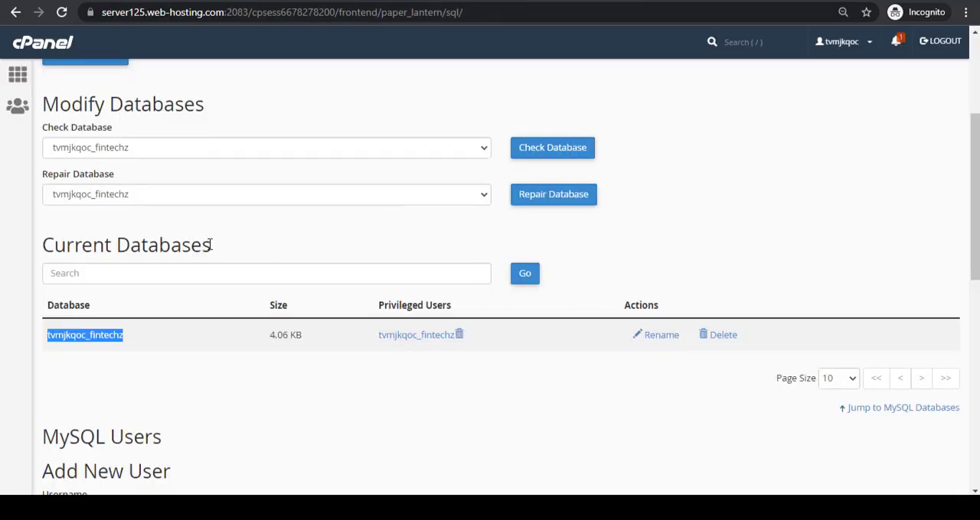
scroll(210, 245, "up", 3)
scroll(212, 250, "down", 6)
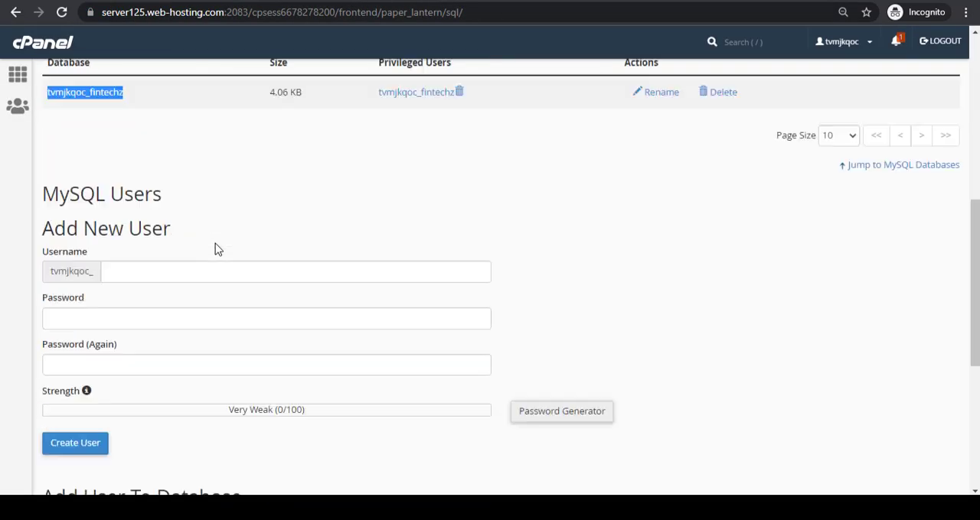
scroll(216, 249, "down", 5)
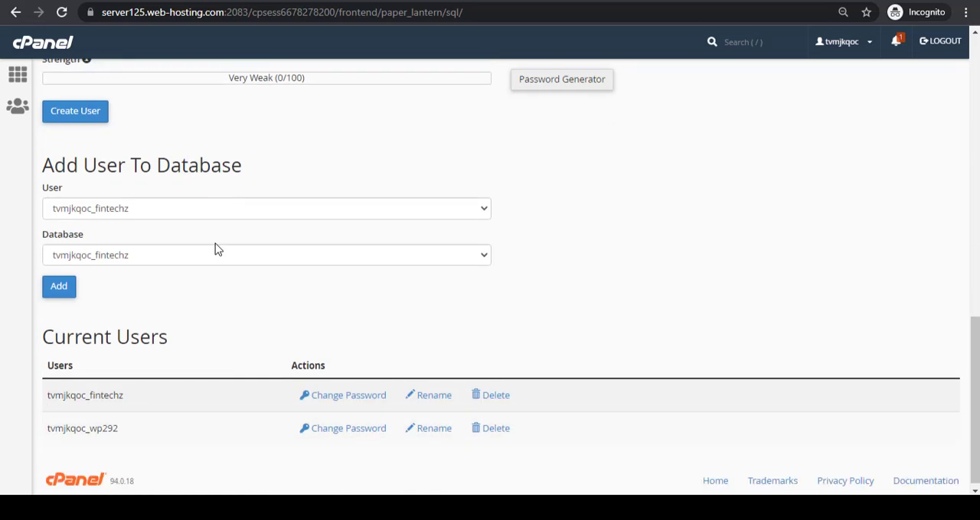
scroll(215, 249, "down", 1)
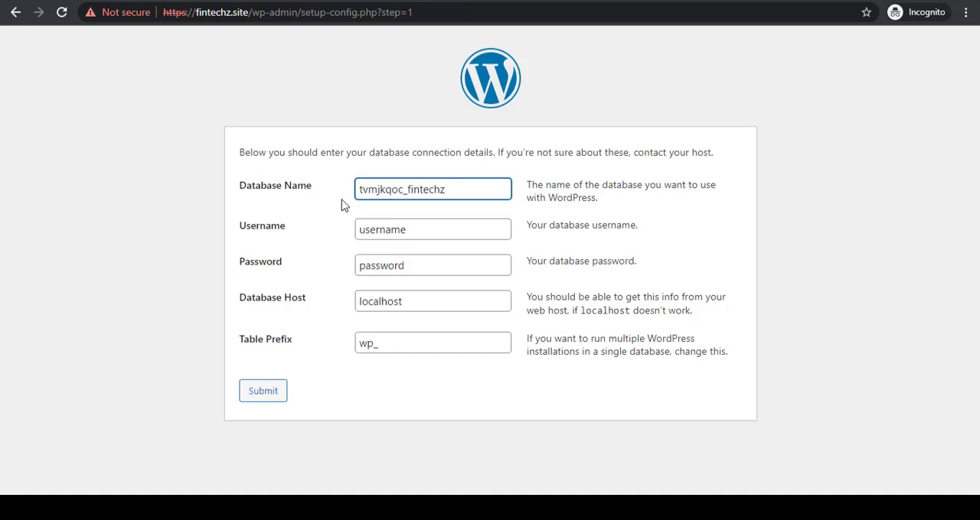
left_click_drag(411, 229, 320, 232)
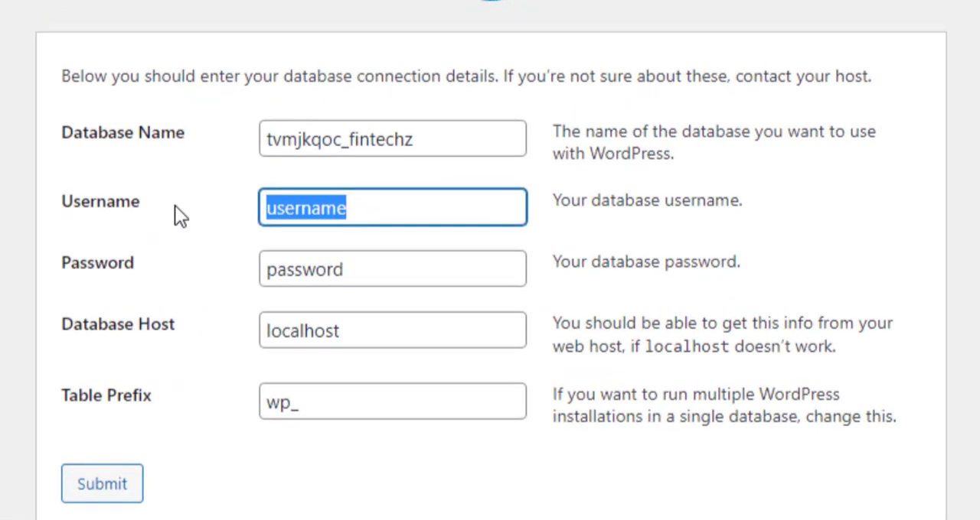
key("ctrl+v")
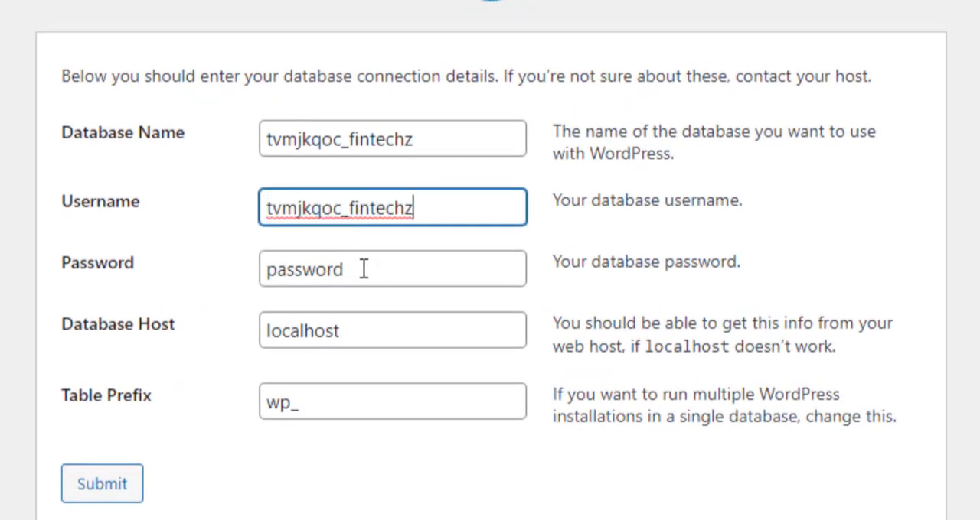
left_click_drag(426, 271, 235, 275)
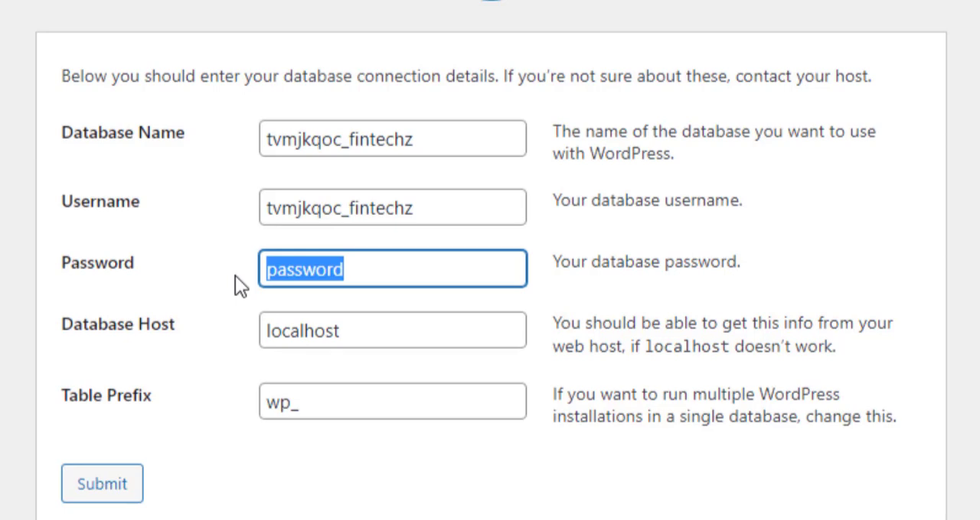
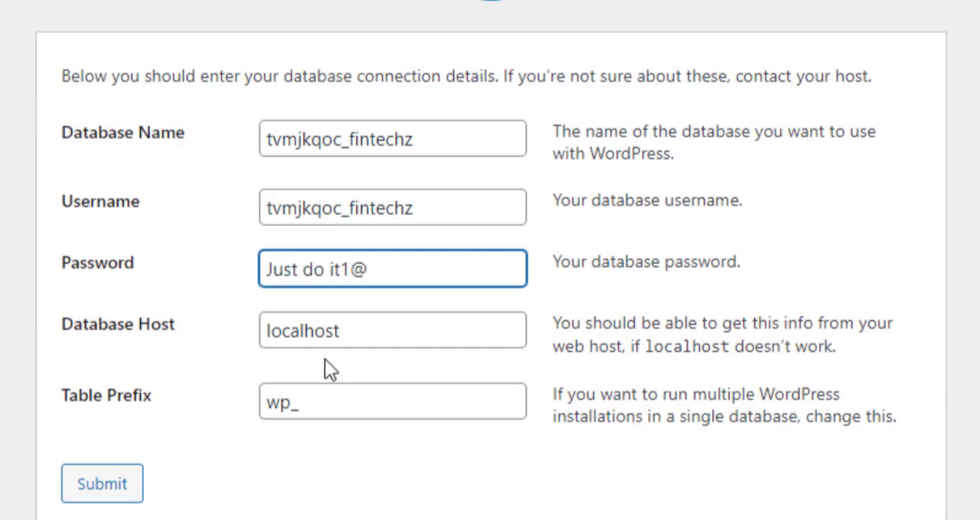
Set the Table Prefix to wp_fintechz, then submit the connection details and run the installation
left_click(355, 404)
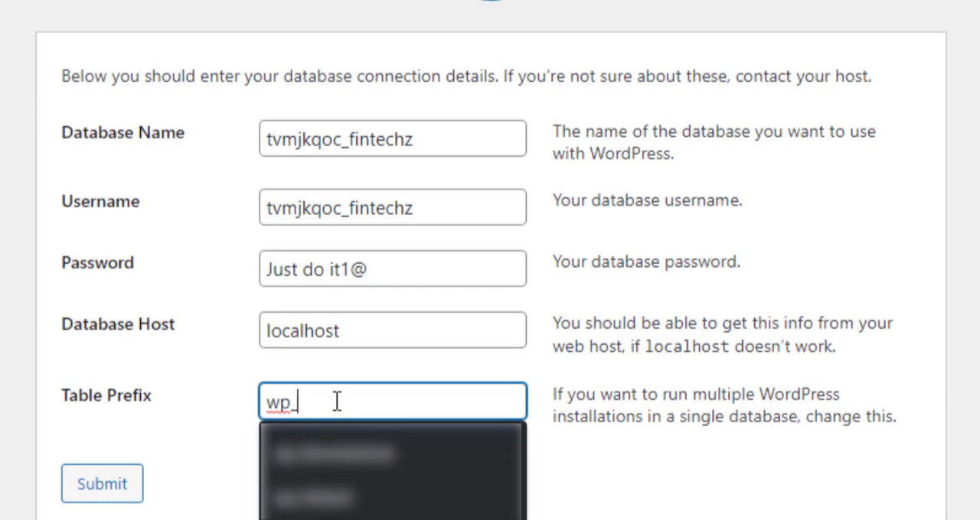
type("fintech")
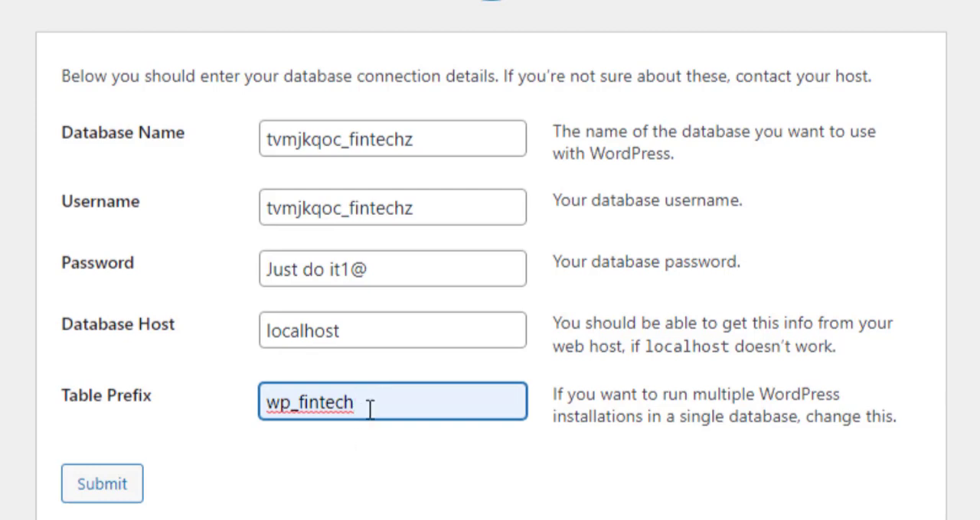
type("z")
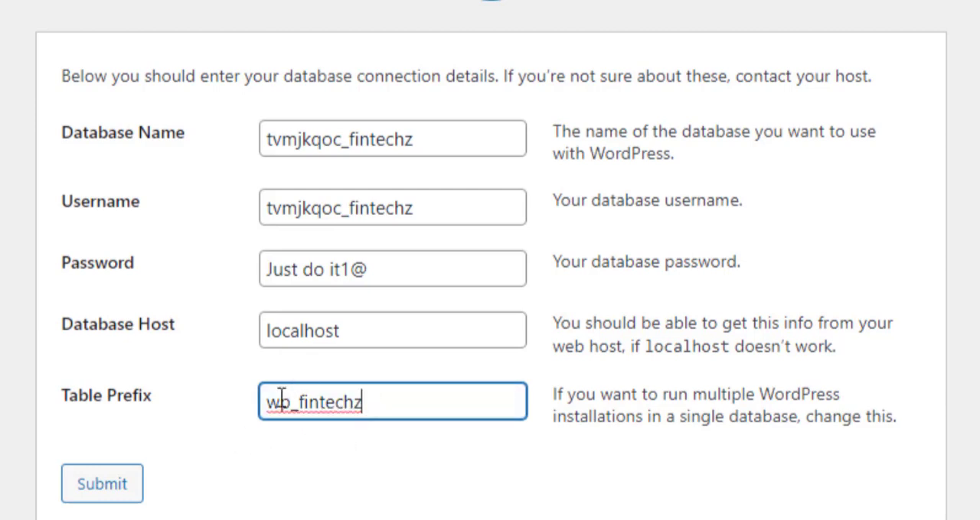
left_click(107, 490)
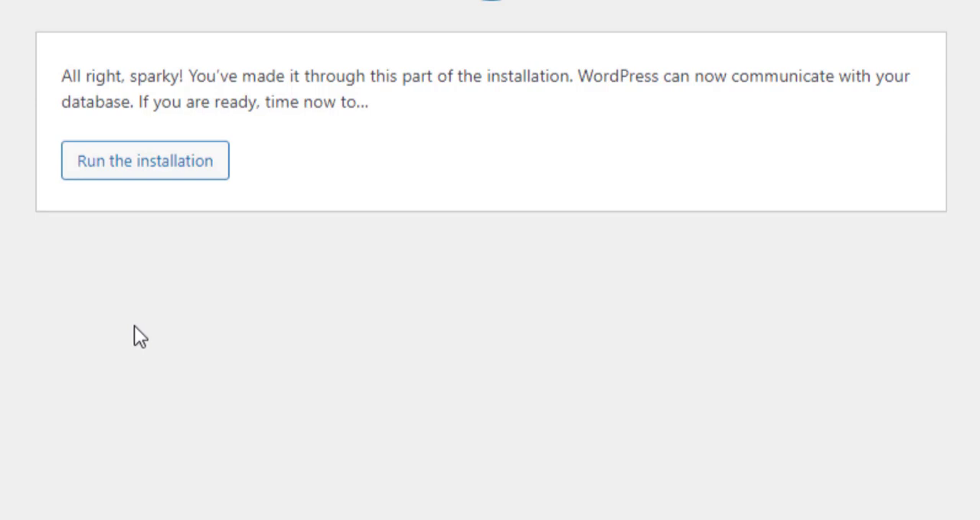
left_click(148, 177)
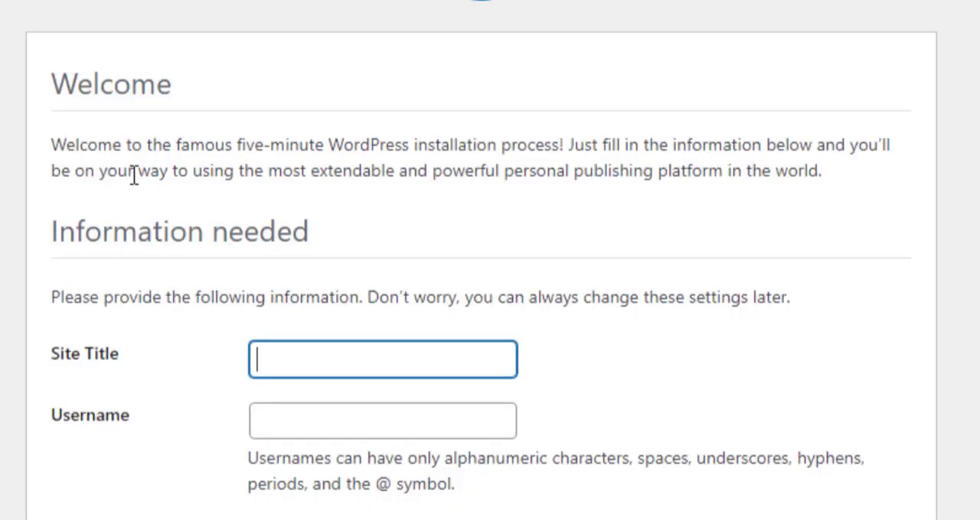
Set both the Site Title and the WordPress admin Username to Fintechz
left_click(386, 352)
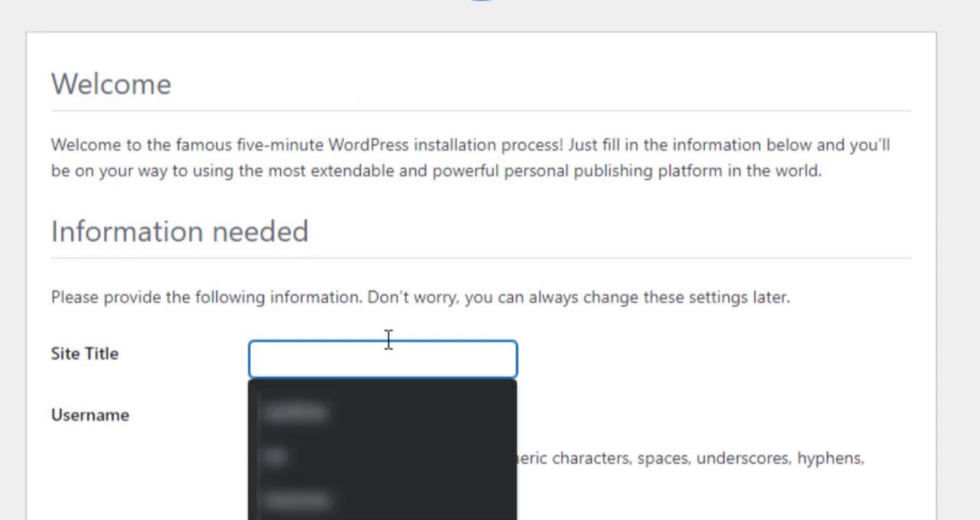
type("G")
key("BackSpace")
type("F")
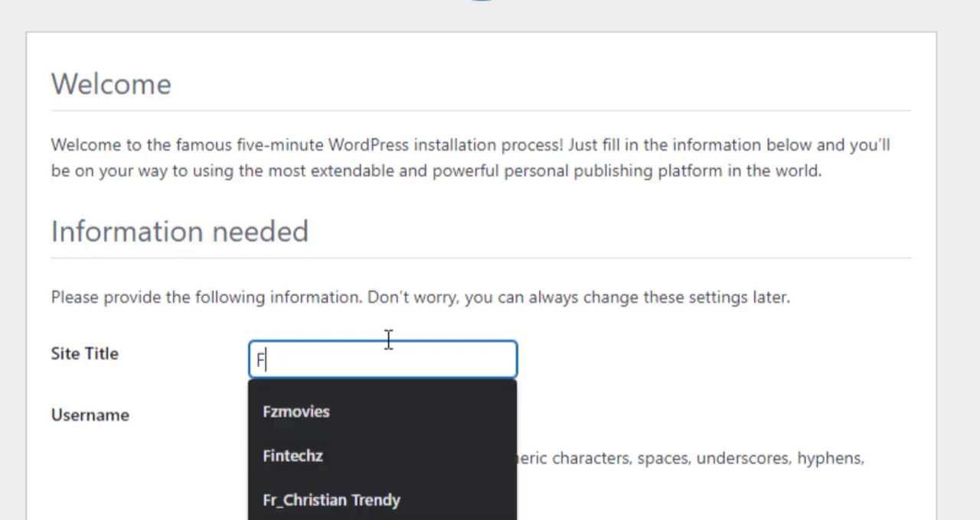
type("intechz")
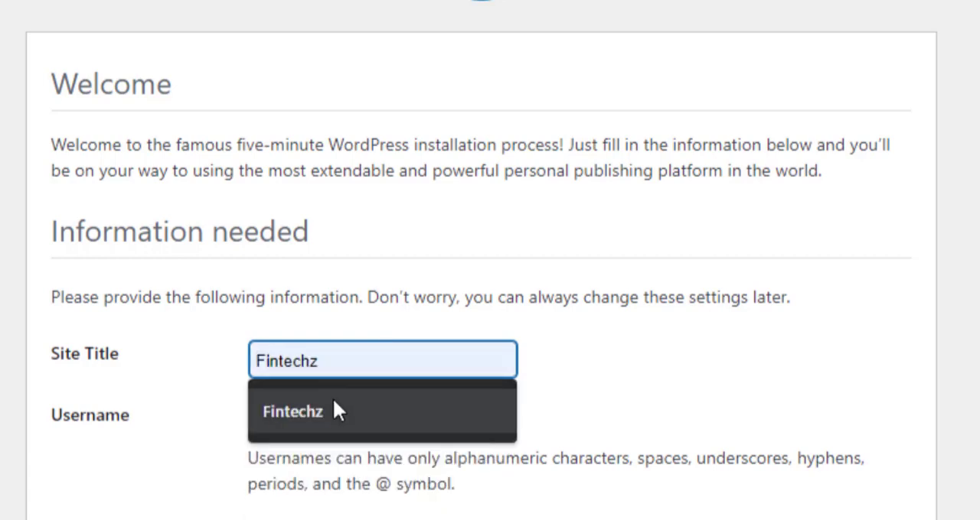
left_click(334, 401)
left_click(330, 413)
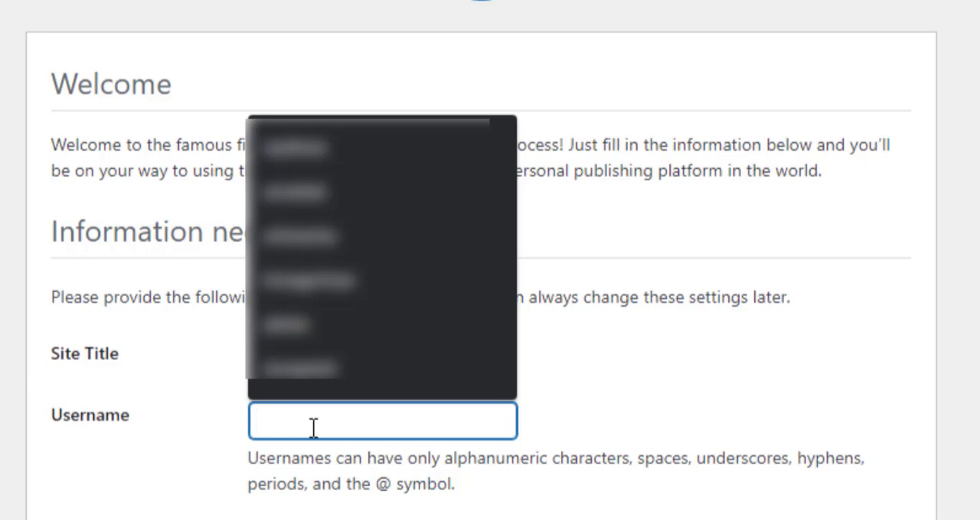
type("Fintechz")
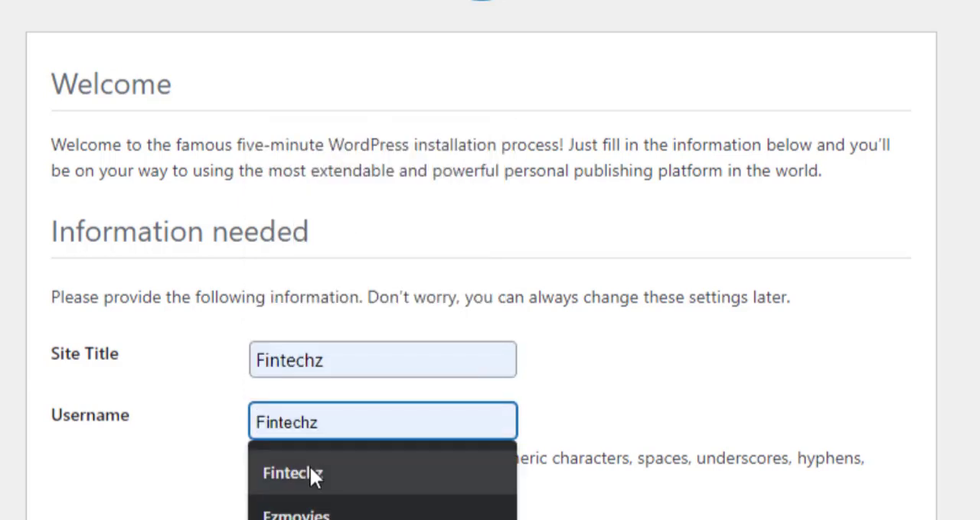
left_click(310, 468)
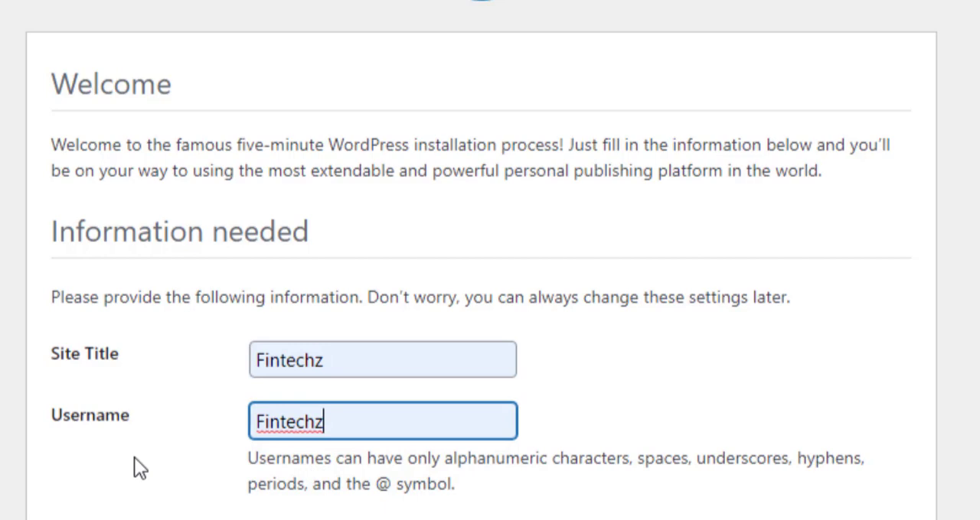
Replace the suggested admin password with a custom account password
scroll(146, 452, "down", 3)
left_click_drag(467, 317, 177, 331)
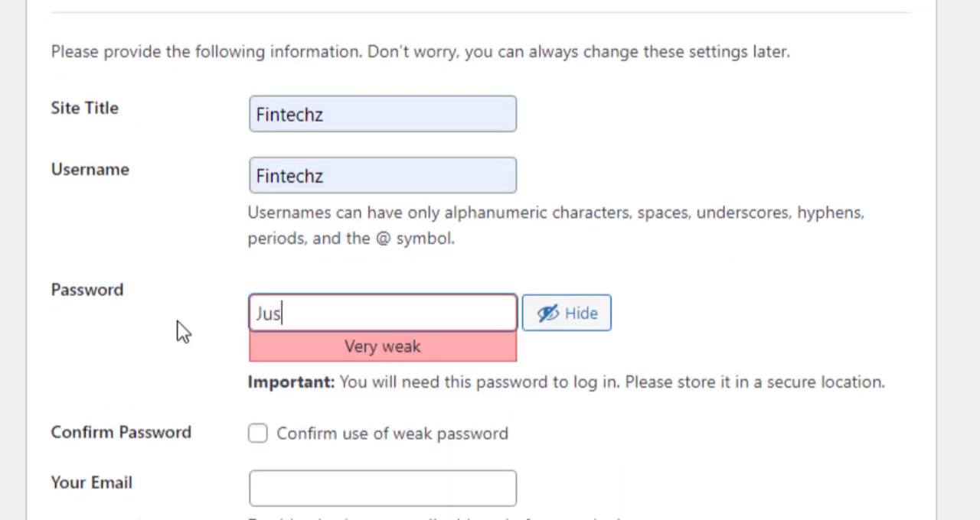
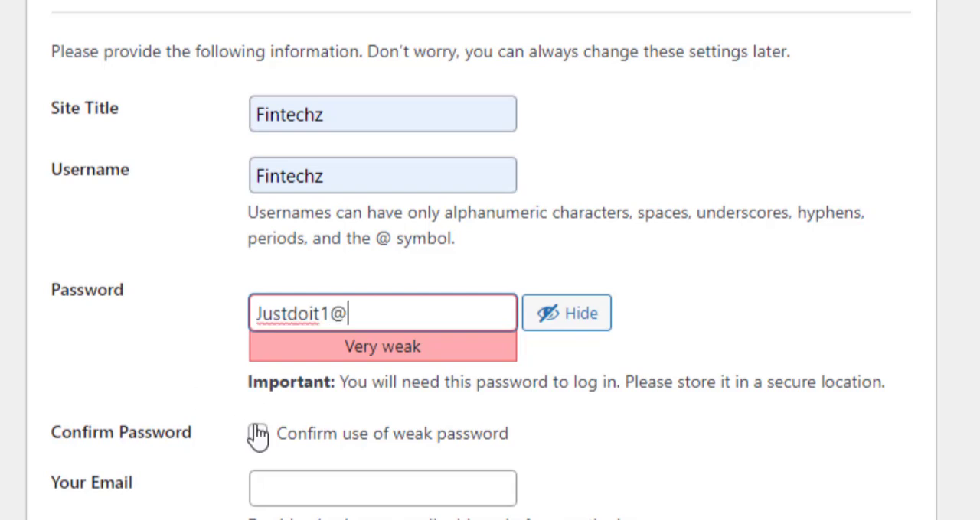
Fill in the site administrator's e-mail address in the Your Email field
left_click(289, 487)
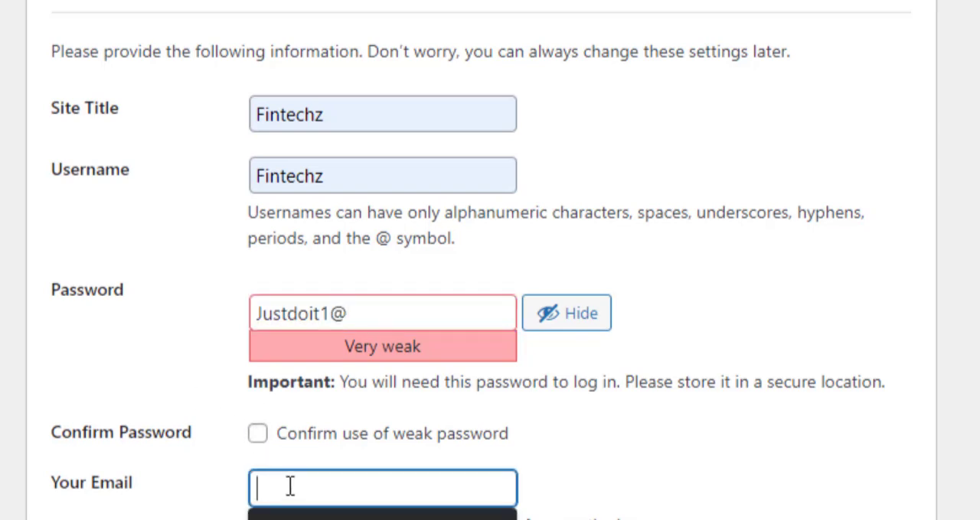
scroll(289, 475, "down", 1)
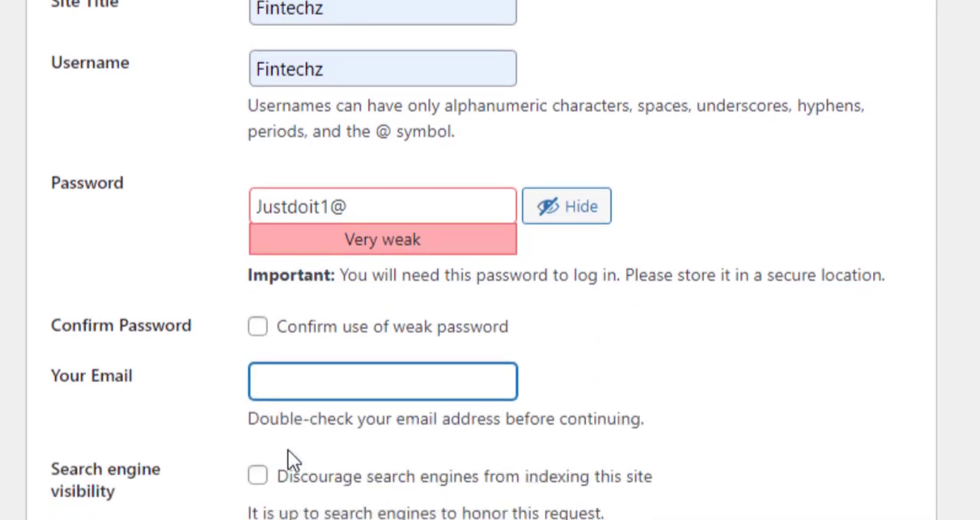
left_click(335, 382)
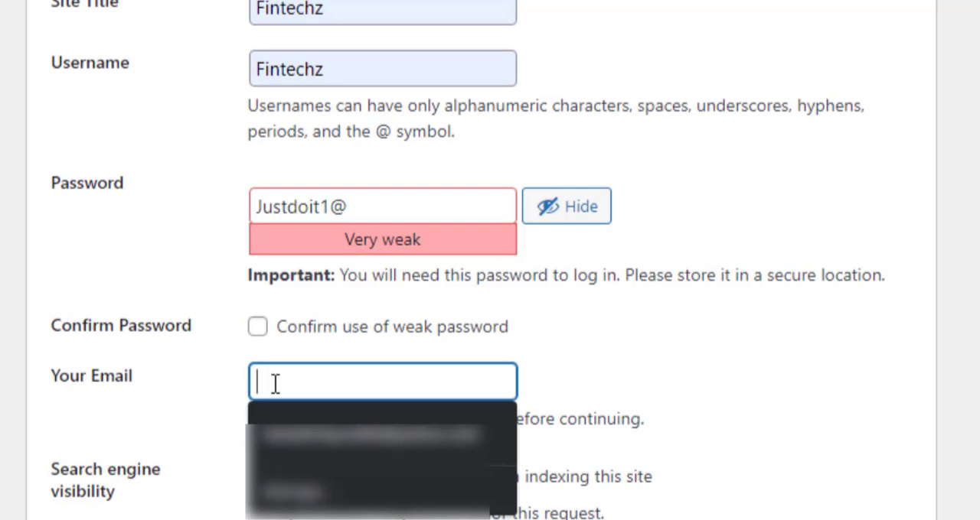
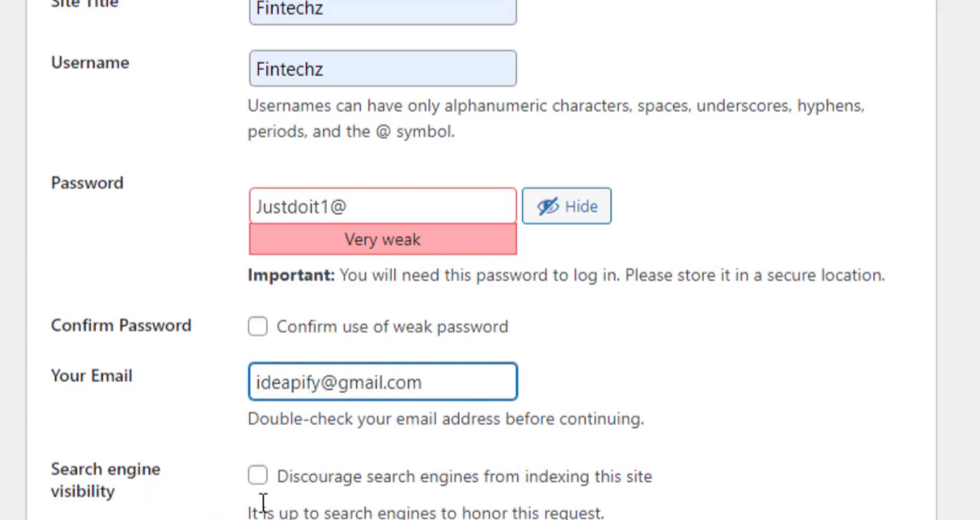
Confirm use of the weak password and install WordPress
left_click(258, 329)
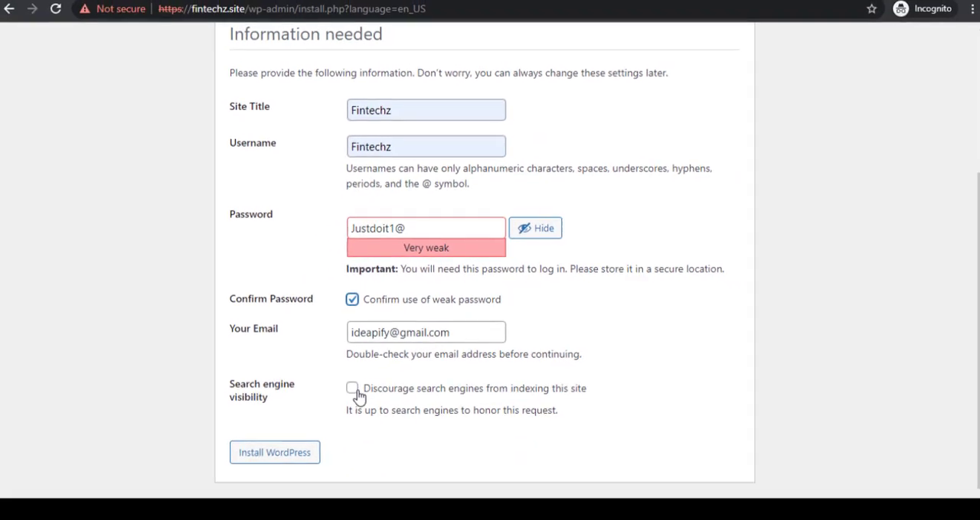
left_click(286, 452)
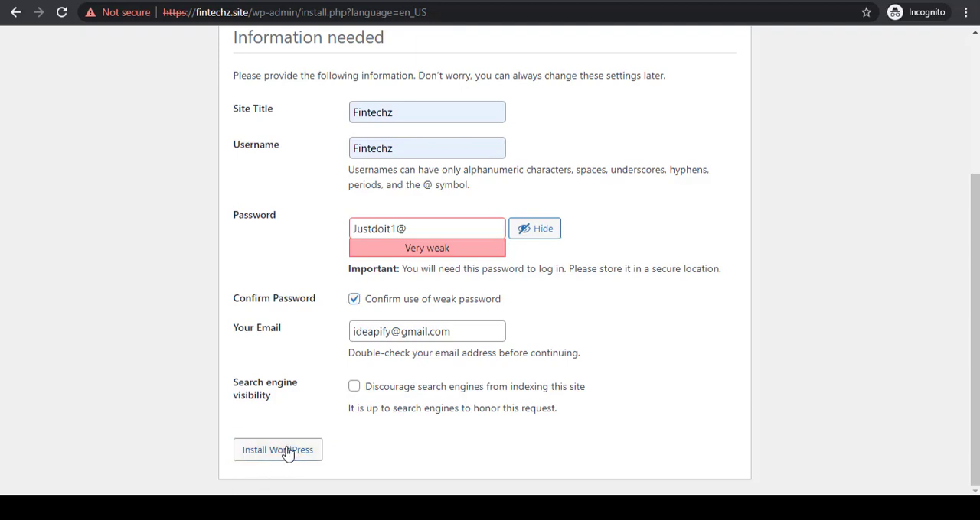